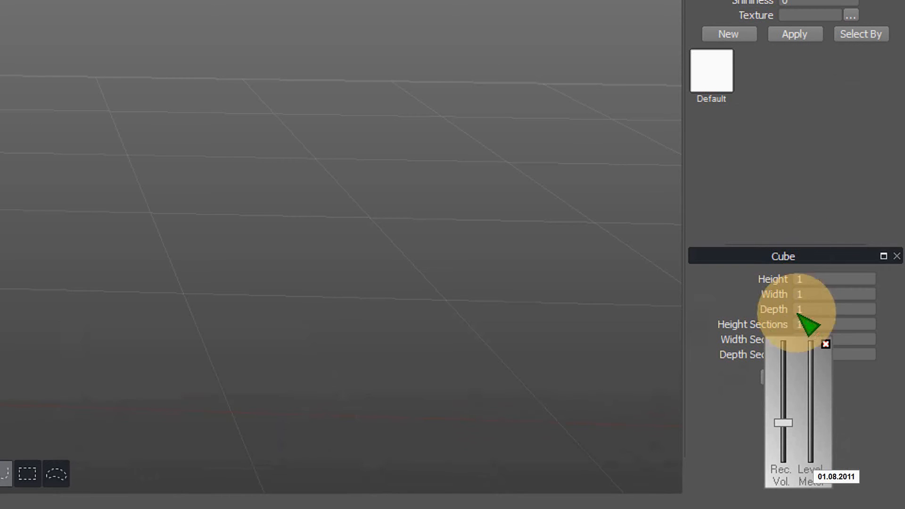
# Step: Create a cube with height, width and depth of 1 and one section in each direction
pyautogui.click(826, 343)
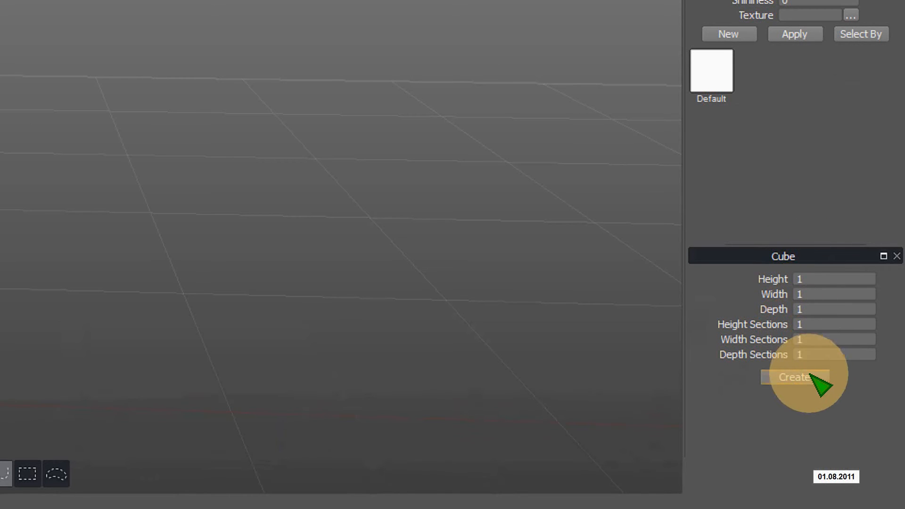
pyautogui.click(786, 377)
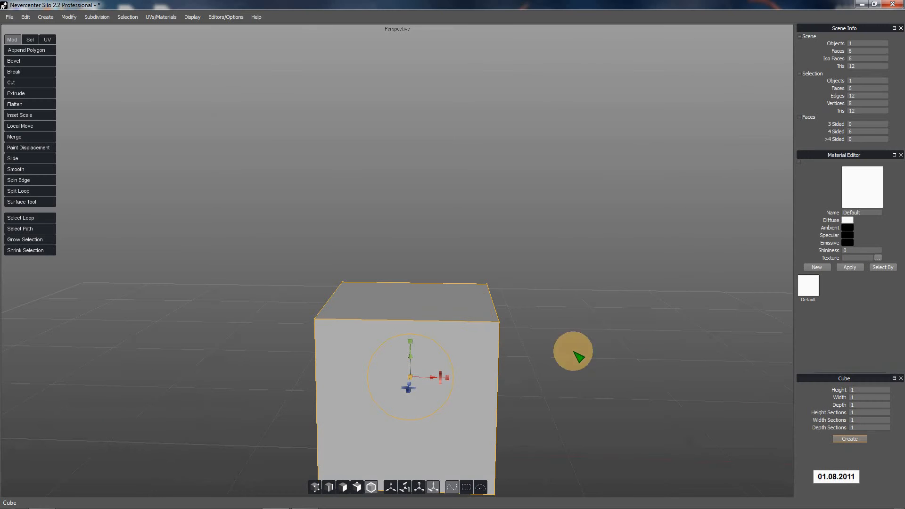
# Step: Select the cube's top face and move it straight up to stretch the cube into a tall box
pyautogui.scroll(-2, 473, 327)
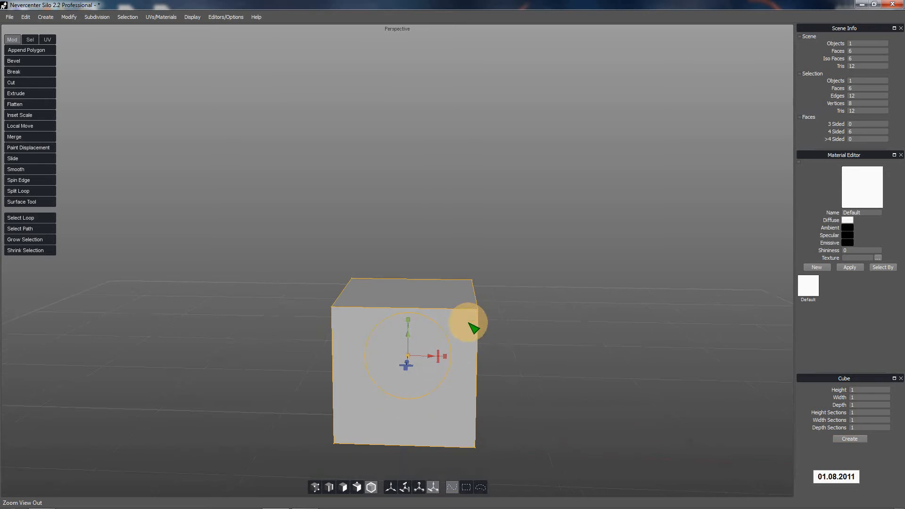
pyautogui.moveTo(463, 363); pyautogui.dragTo(460, 311)
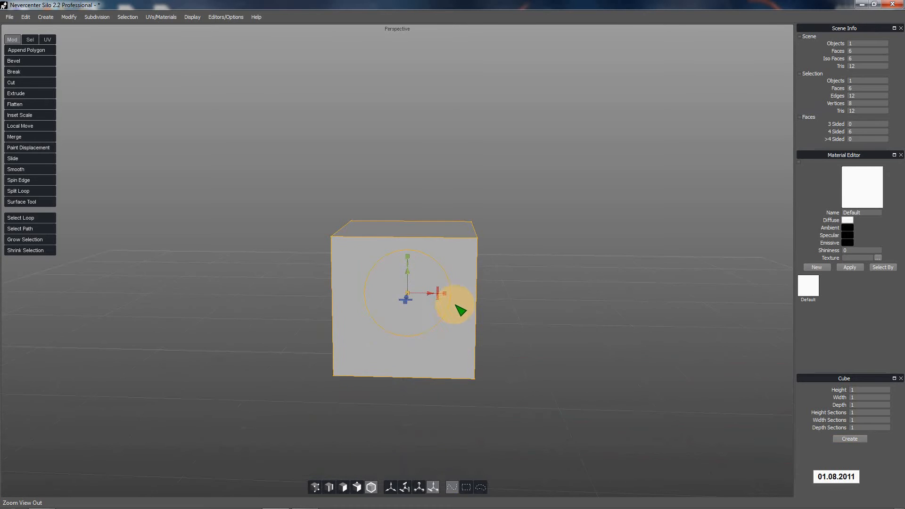
pyautogui.scroll(2, 455, 314)
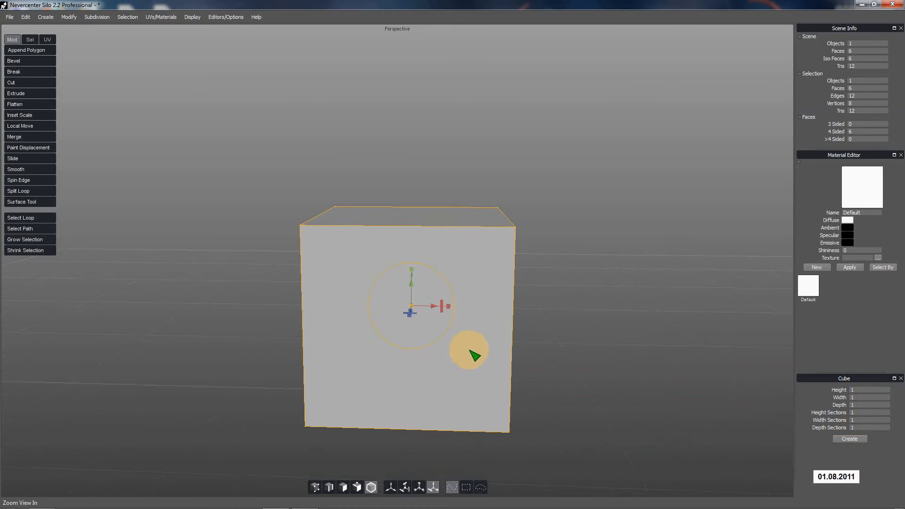
pyautogui.scroll(1, 471, 323)
pyautogui.moveTo(471, 323); pyautogui.dragTo(464, 342, button='middle')
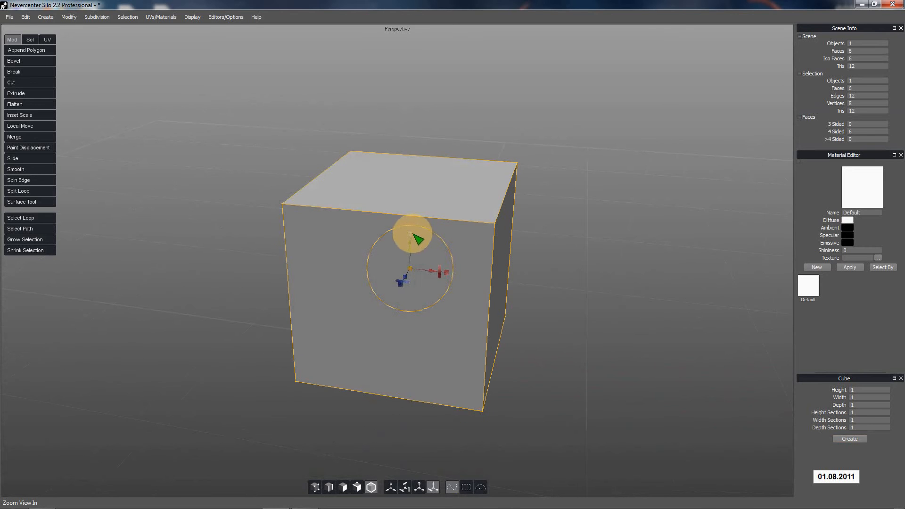
pyautogui.moveTo(446, 277); pyautogui.dragTo(455, 270, button='middle')
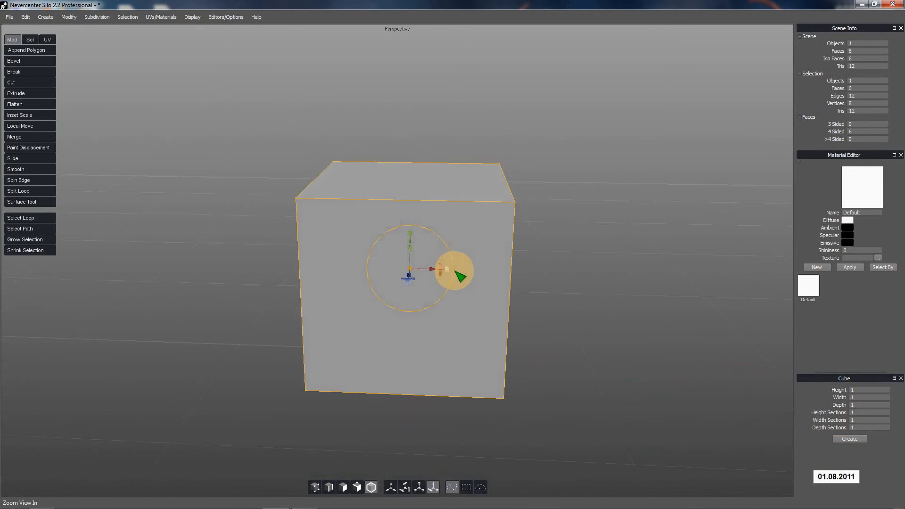
pyautogui.click(344, 490)
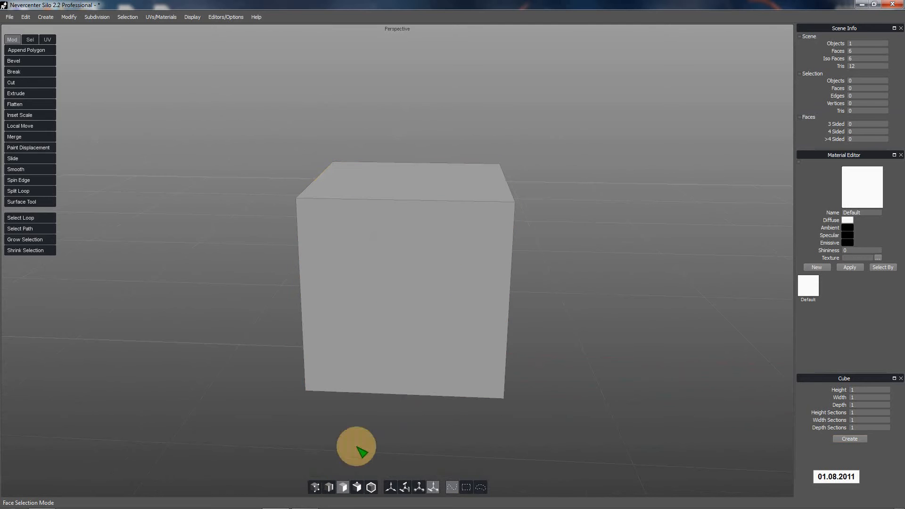
pyautogui.click(422, 166)
pyautogui.moveTo(416, 160); pyautogui.dragTo(431, 36)
pyautogui.moveTo(458, 202); pyautogui.dragTo(413, 98, button='middle')
pyautogui.moveTo(411, 98); pyautogui.dragTo(416, 107)
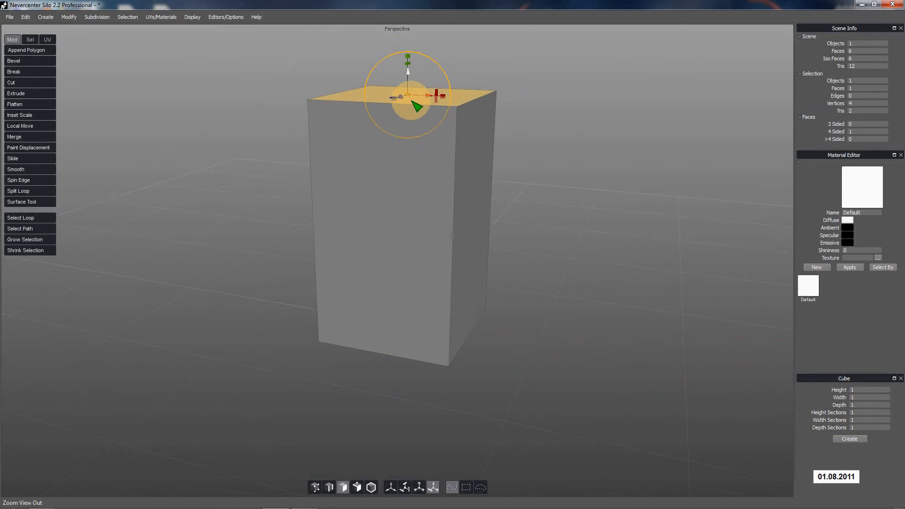
# Step: Cut the ring of four side faces at mid-height, switching the Cut shortcut to F9 and back to X
pyautogui.click(418, 216)
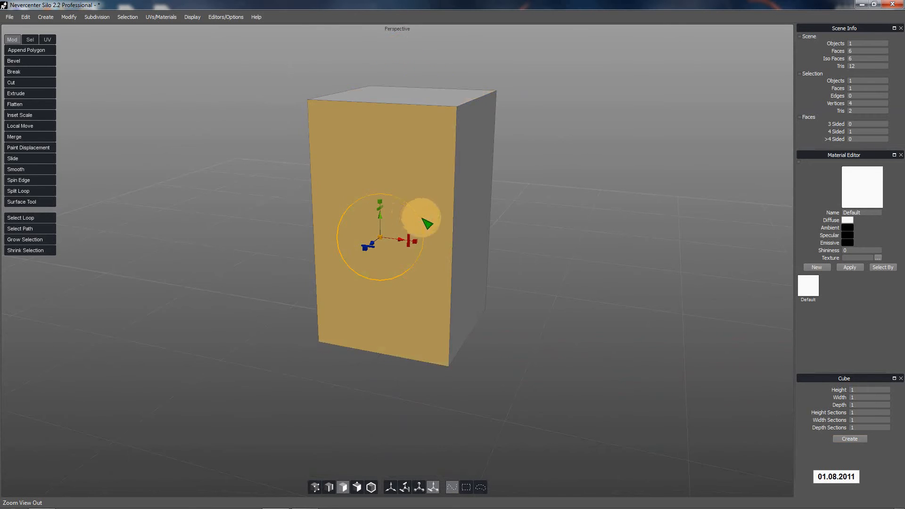
pyautogui.doubleClick(471, 238)
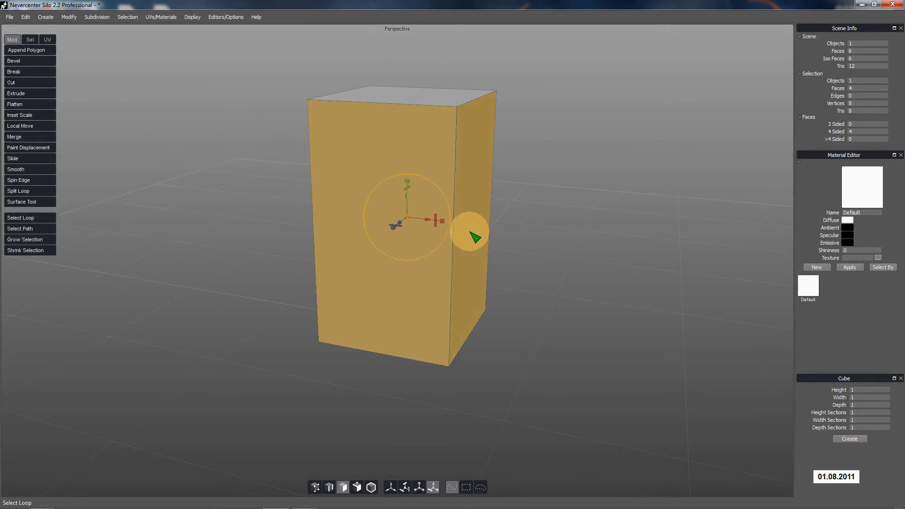
pyautogui.rightClick(417, 275)
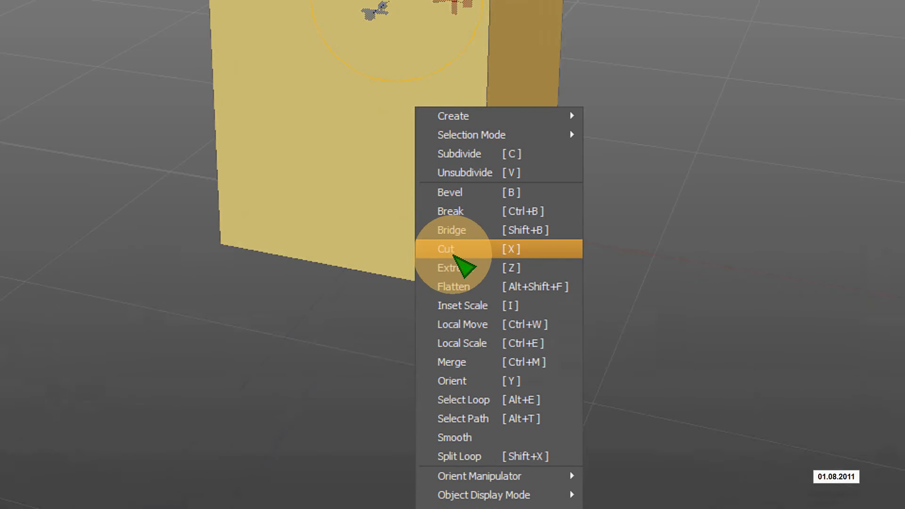
pyautogui.press('F9')
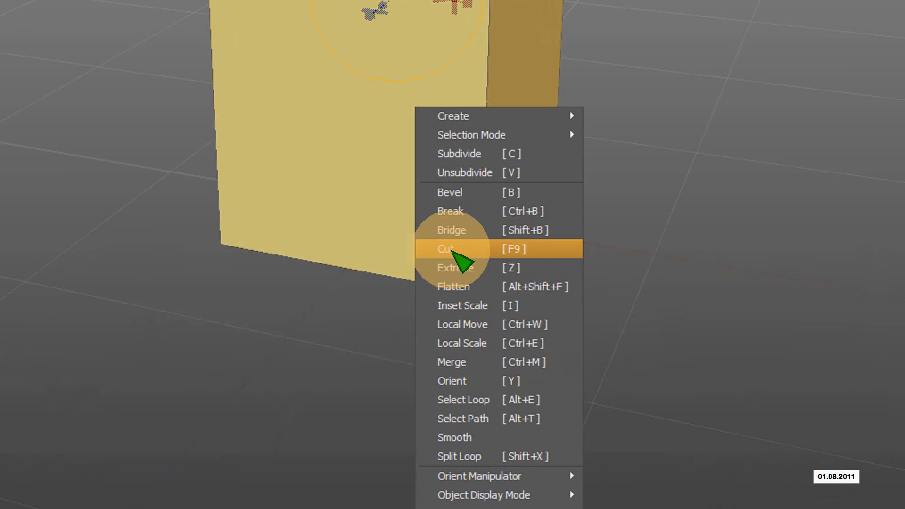
pyautogui.press('x')
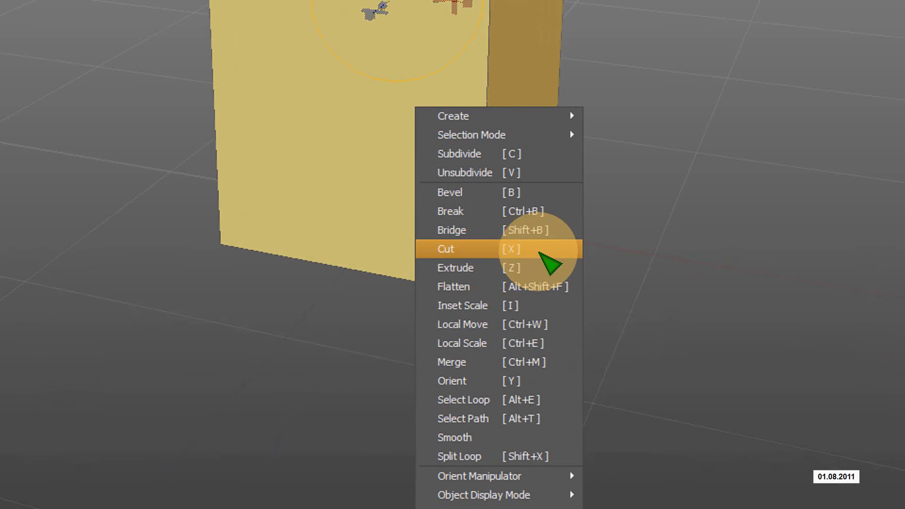
pyautogui.press('Escape')
# Step: Select the lower ring of side faces and cut it horizontally in half
pyautogui.click(411, 198)
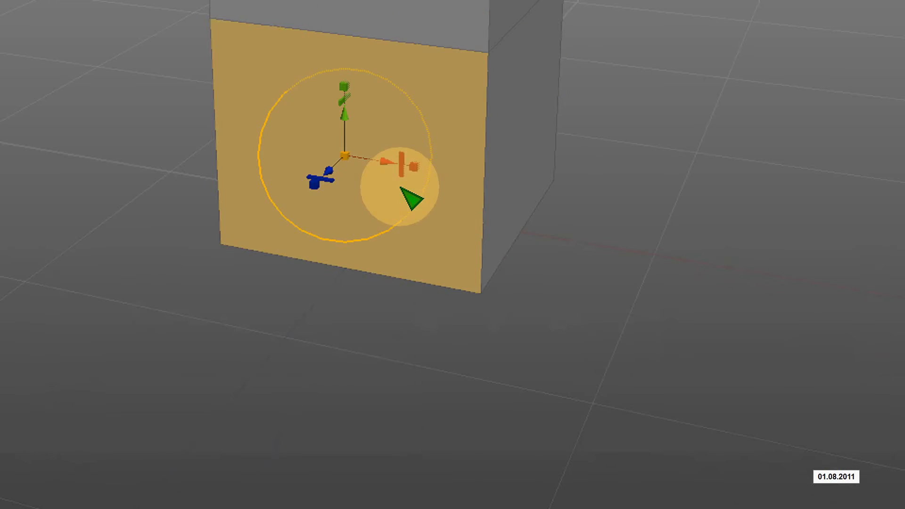
pyautogui.keyDown('shift'); pyautogui.click(522, 185); pyautogui.keyUp('shift')
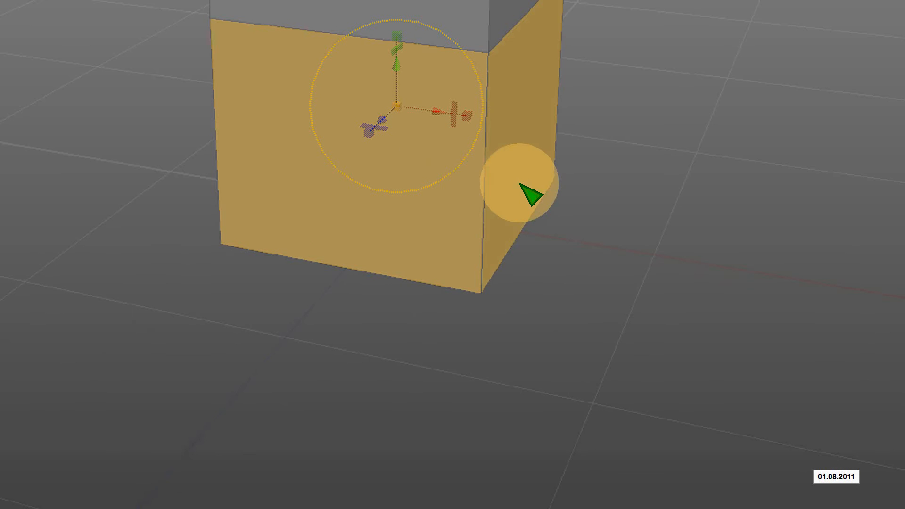
pyautogui.rightClick(522, 191)
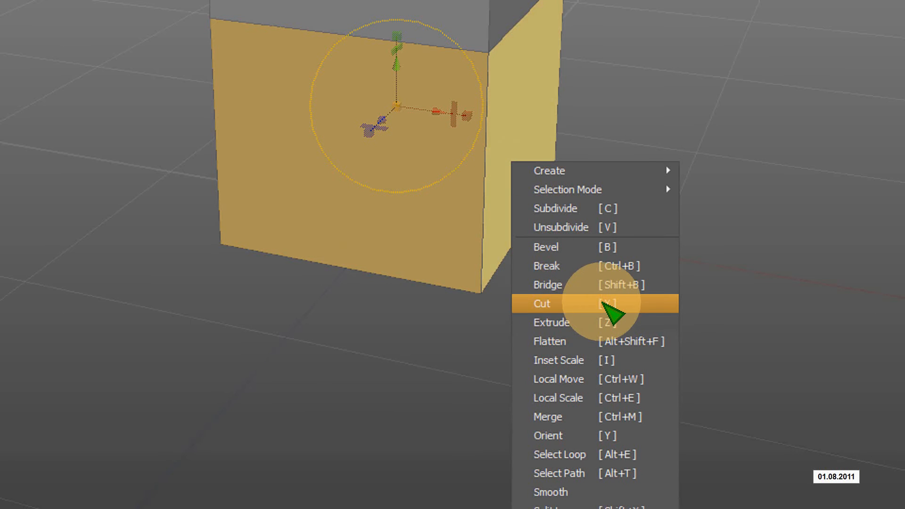
pyautogui.click(608, 305)
# Step: Select the upper ring of side faces and cut it horizontally in half
pyautogui.click(448, 6)
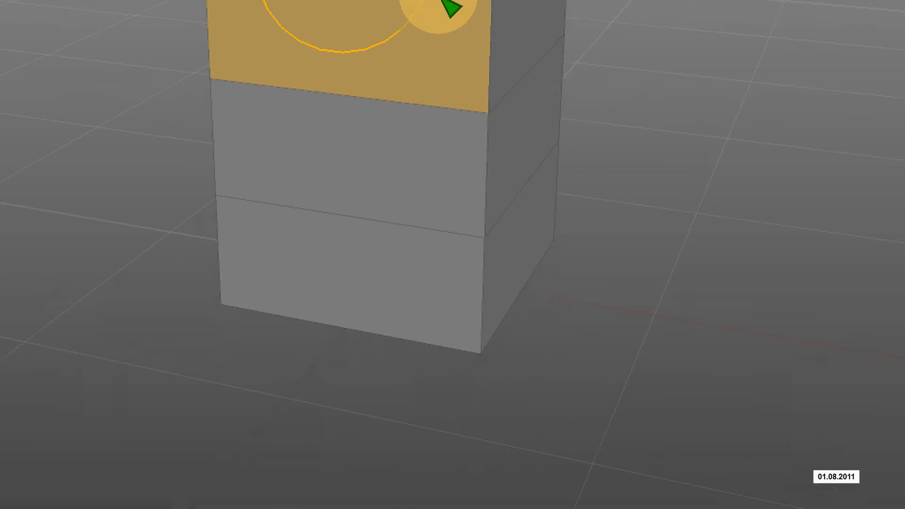
pyautogui.keyDown('shift'); pyautogui.click(520, 4); pyautogui.keyUp('shift')
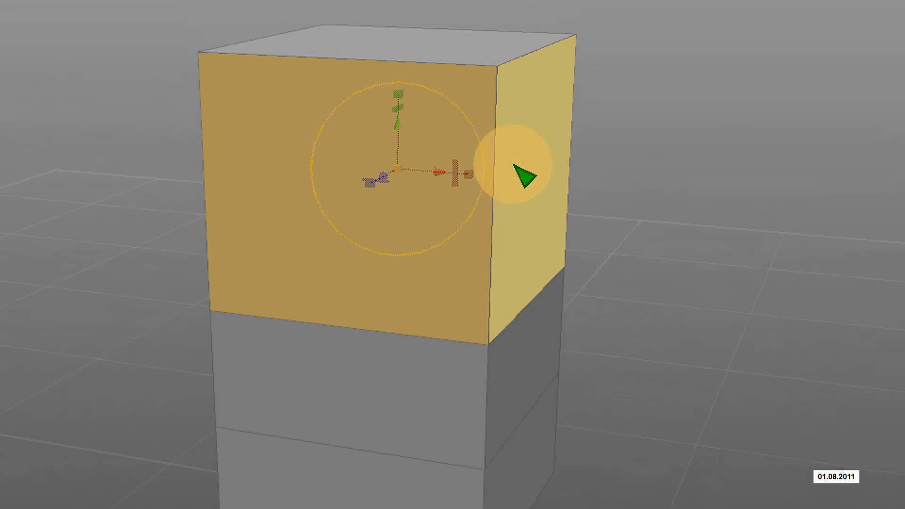
pyautogui.click(525, 177)
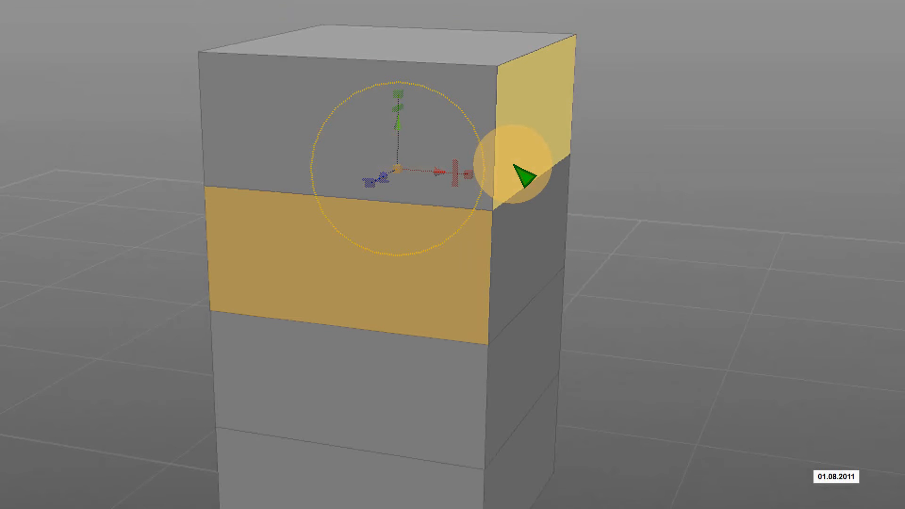
pyautogui.rightClick(513, 165)
pyautogui.click(466, 255)
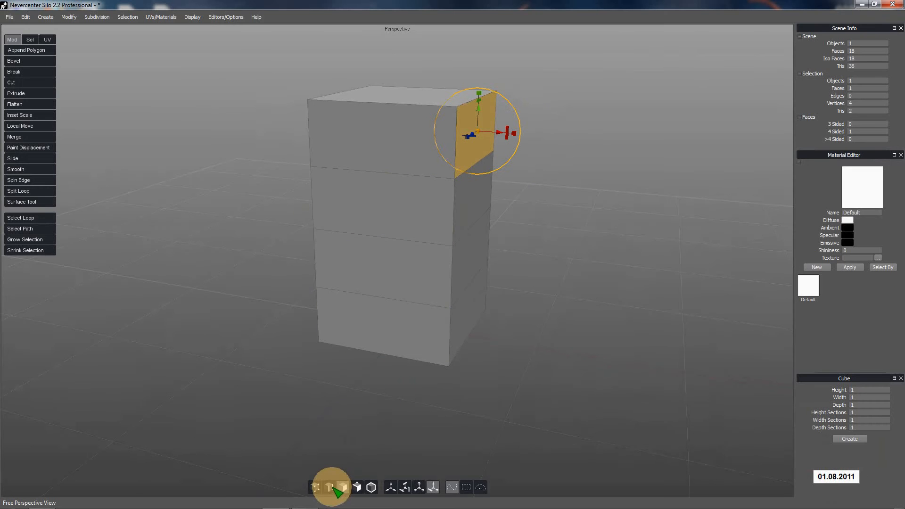
# Step: Select the lowest inner horizontal edge loop and scale it outward to widen the box near its base
pyautogui.click(331, 488)
pyautogui.doubleClick(384, 299)
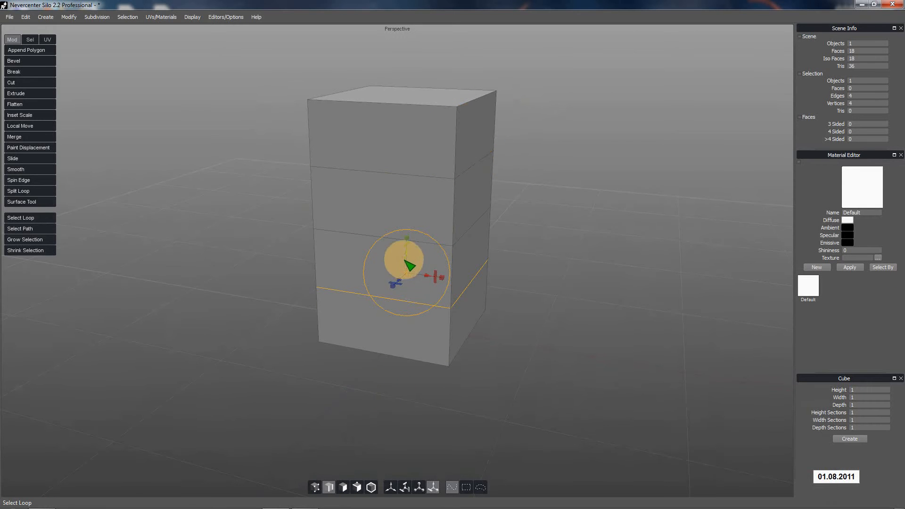
pyautogui.moveTo(413, 278)
pyautogui.mouseDown()
pyautogui.moveTo(432, 282)
pyautogui.moveTo(410, 266)
pyautogui.moveTo(411, 280)
pyautogui.mouseUp()
# Step: Select the middle horizontal edge loop and scale it outward to match the wide loop below
pyautogui.click(417, 241)
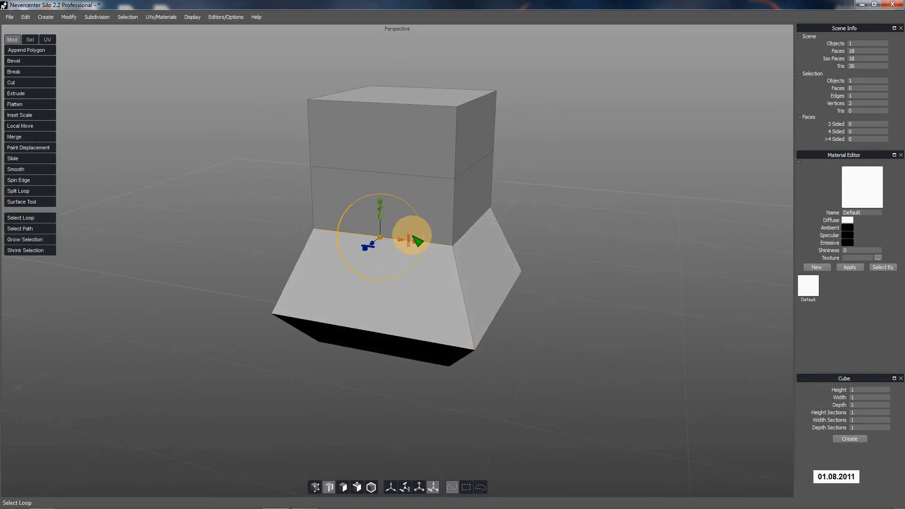
pyautogui.doubleClick(412, 236)
pyautogui.moveTo(414, 221); pyautogui.dragTo(437, 249)
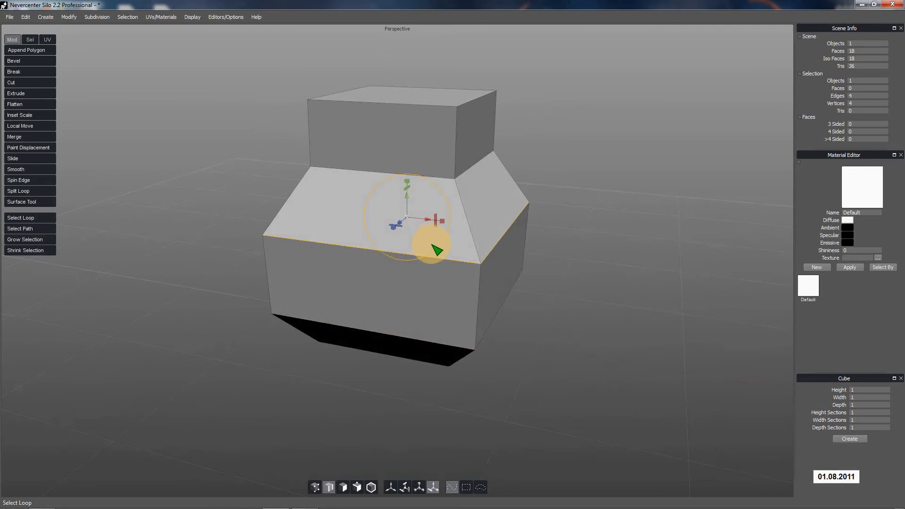
# Step: Select the upper horizontal edge loop and scale it inward to form a narrow neck
pyautogui.doubleClick(443, 181)
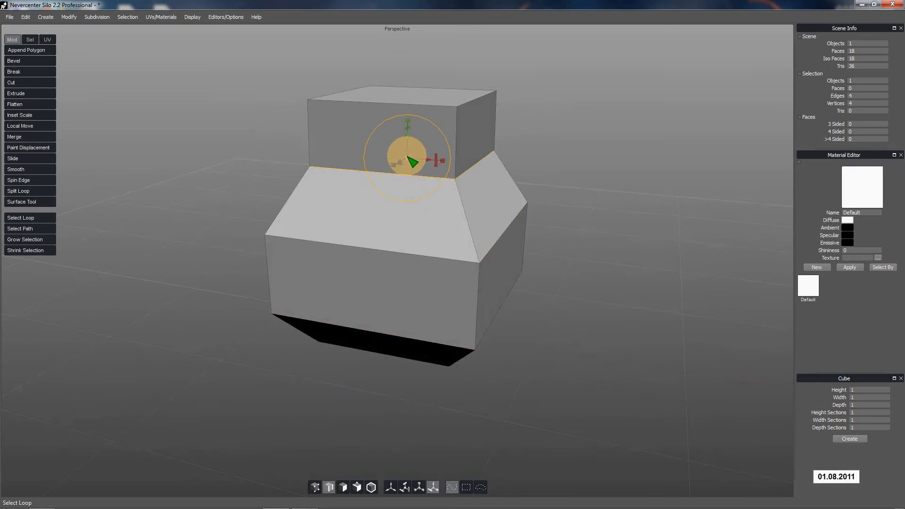
pyautogui.moveTo(412, 162); pyautogui.dragTo(394, 158)
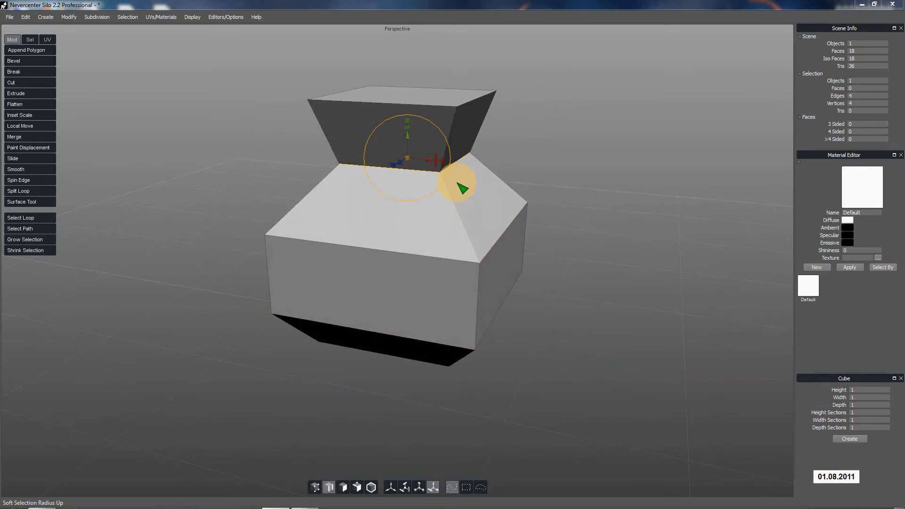
pyautogui.press('super')
pyautogui.click(423, 6)
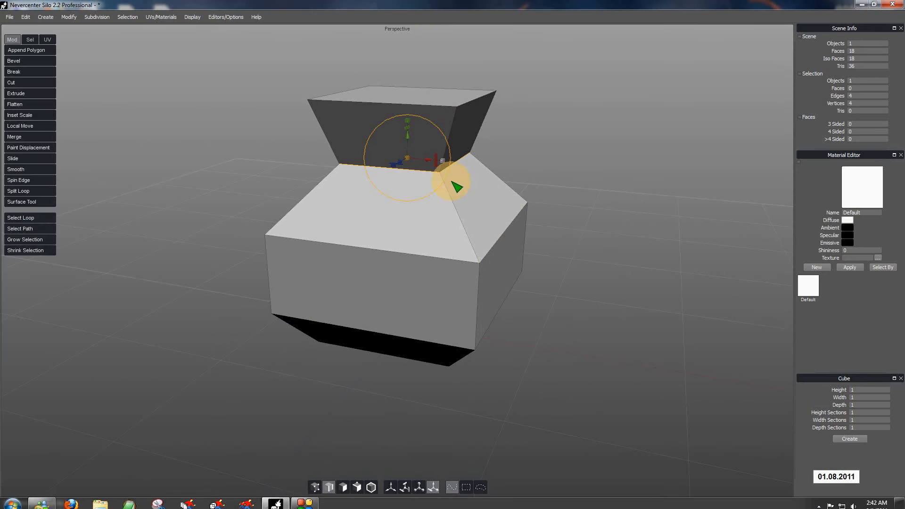
# Step: Select the top face of the vase shape and delete it to open the top
pyautogui.scroll(5, 453, 183)
pyautogui.keyDown('alt'); pyautogui.moveTo(462, 178); pyautogui.dragTo(462, 340, button='middle'); pyautogui.keyUp('alt')
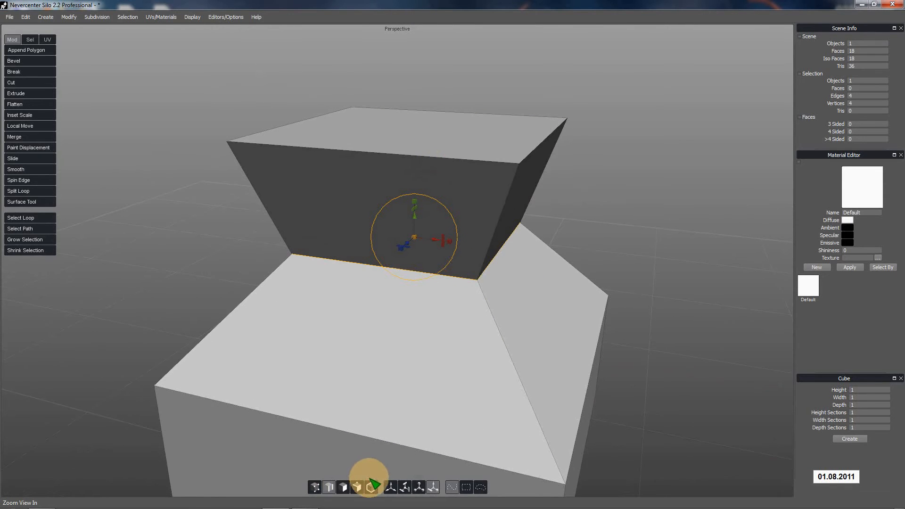
pyautogui.click(343, 487)
pyautogui.click(446, 130)
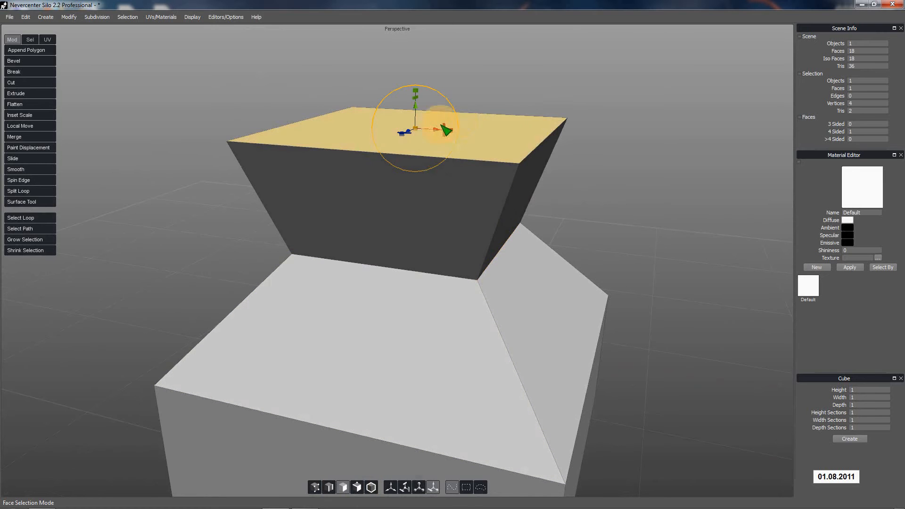
pyautogui.keyDown('alt'); pyautogui.moveTo(480, 143); pyautogui.dragTo(461, 158); pyautogui.keyUp('alt')
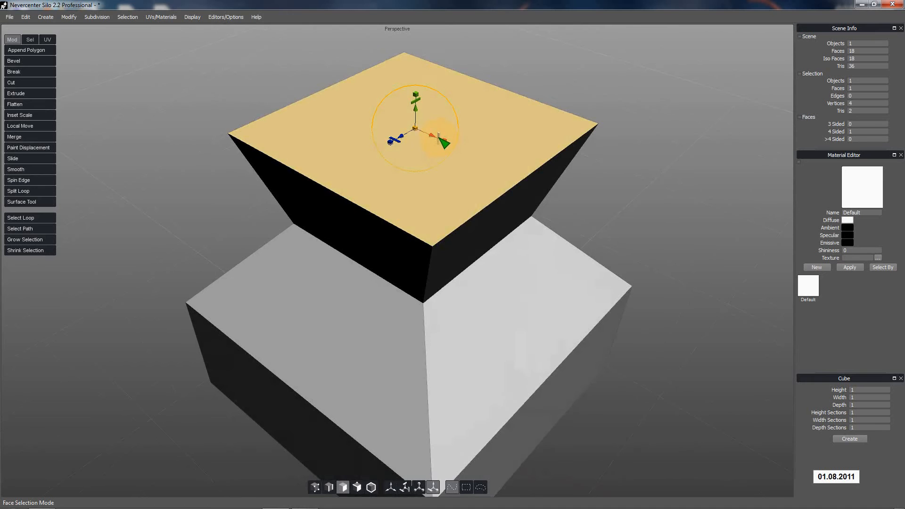
pyautogui.press('Delete')
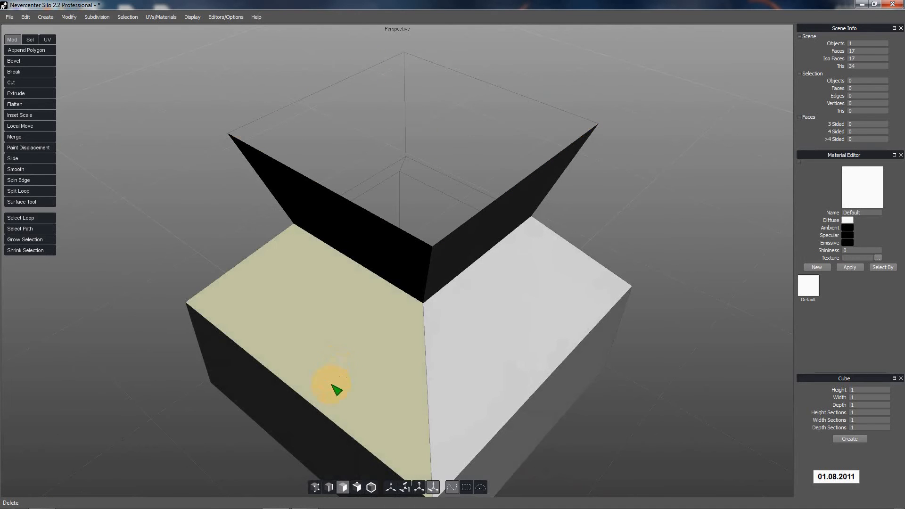
# Step: Select the edge loop around the vase's open top and assign Z as the shortcut for Extrude
pyautogui.click(329, 487)
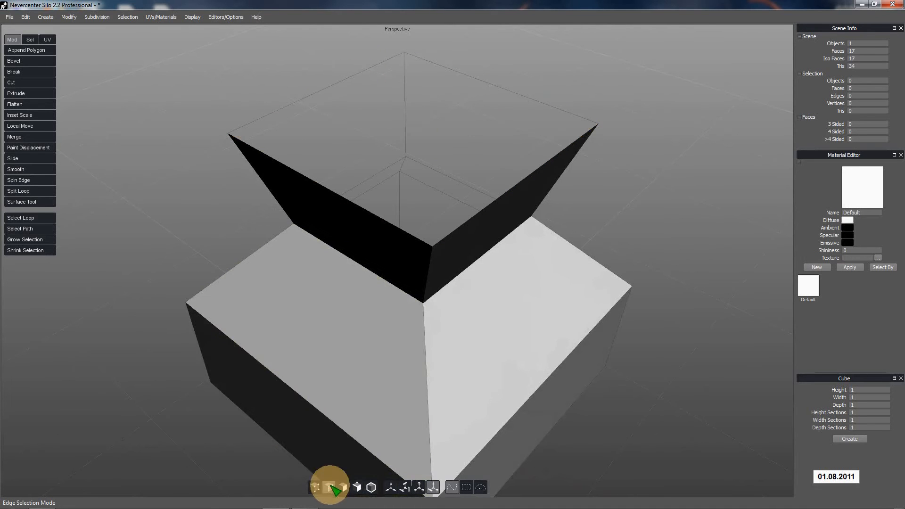
pyautogui.doubleClick(283, 116)
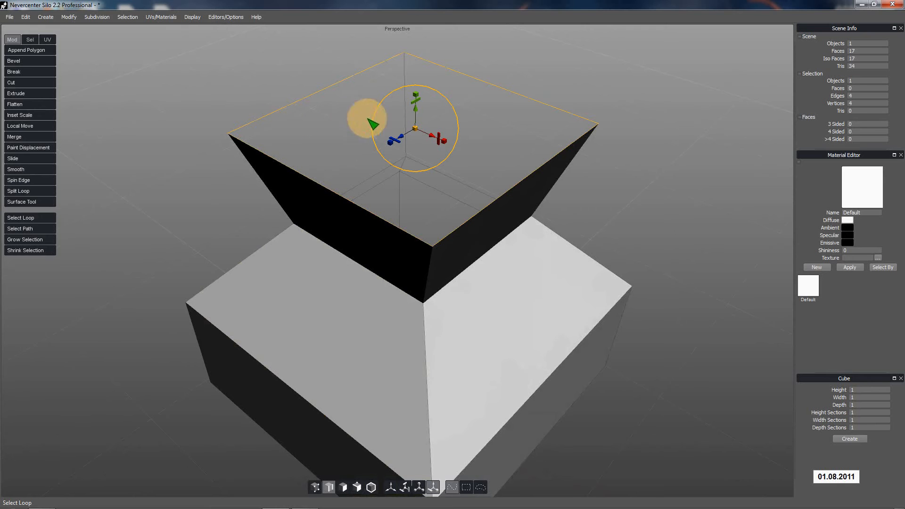
pyautogui.rightClick(416, 136)
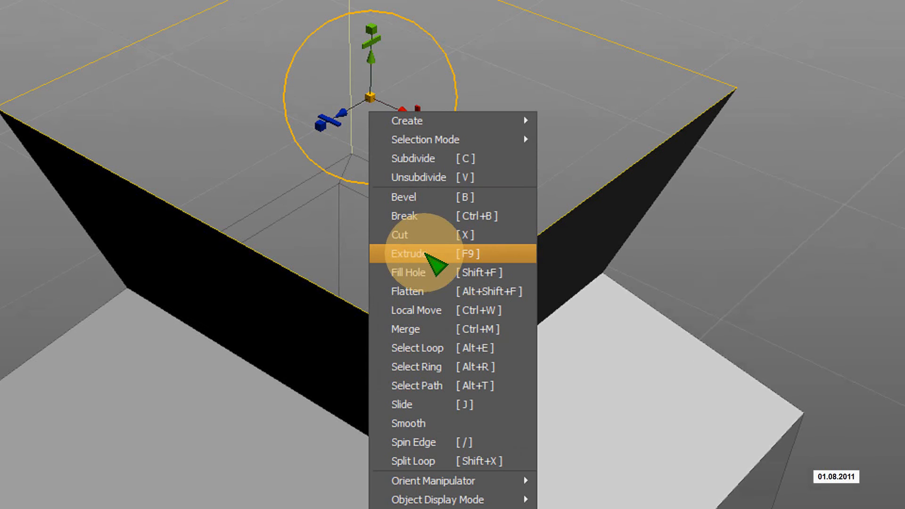
pyautogui.press('z')
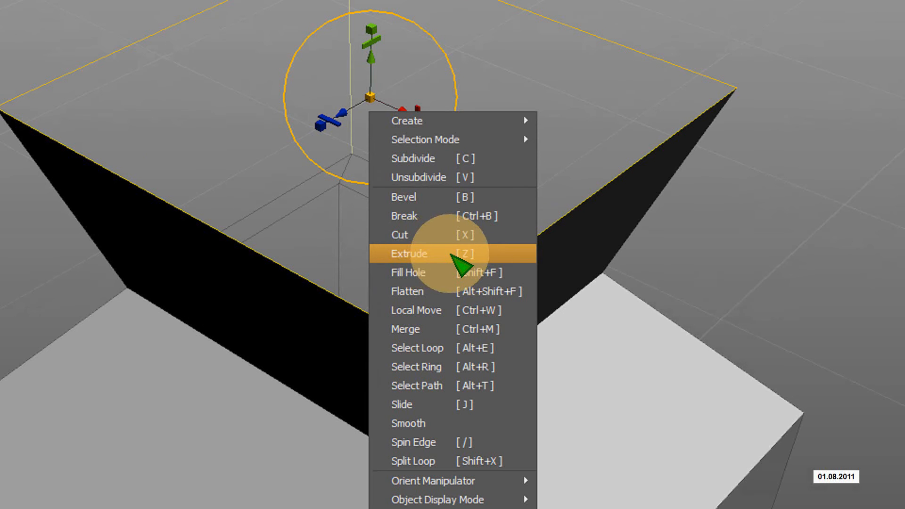
# Step: Extrude the top edge loop inward to form a flat rim, and extrude it again down into the opening
pyautogui.click(450, 255)
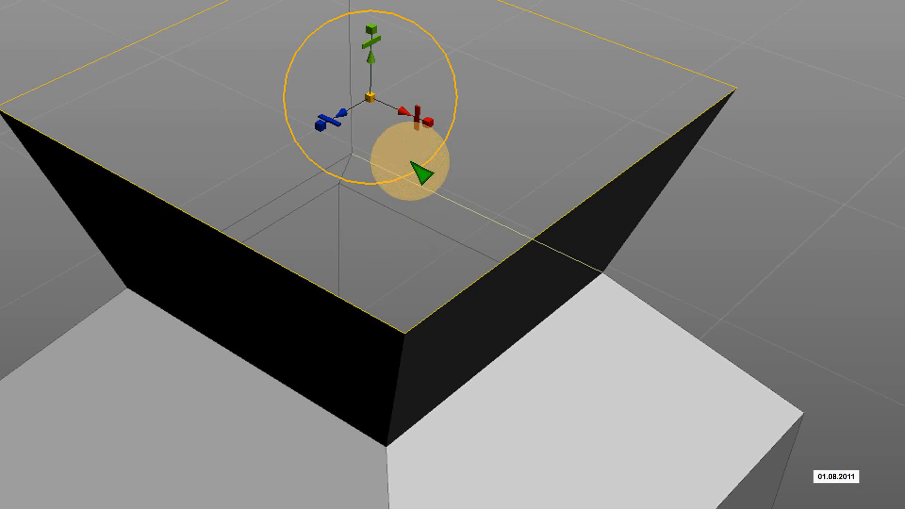
pyautogui.moveTo(369, 97); pyautogui.dragTo(352, 97)
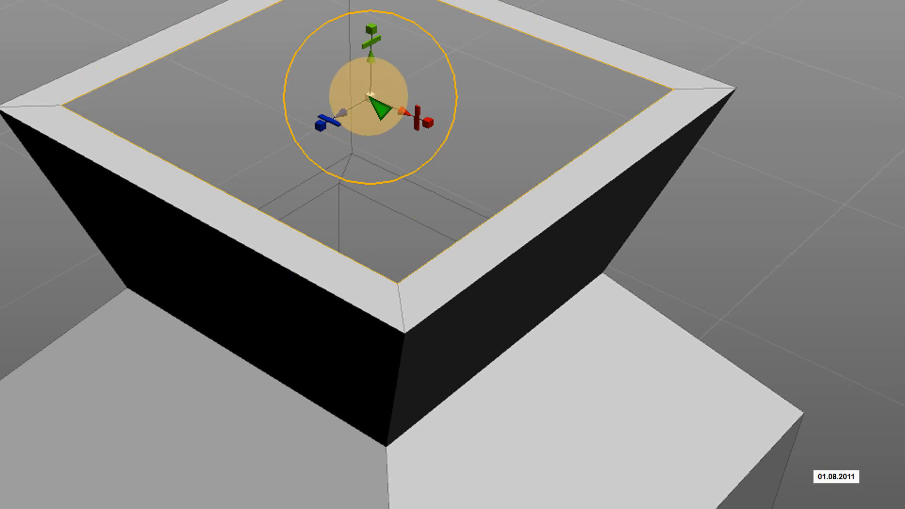
pyautogui.hotkey('ctrl', 'e')
pyautogui.moveTo(370, 97); pyautogui.dragTo(372, 117)
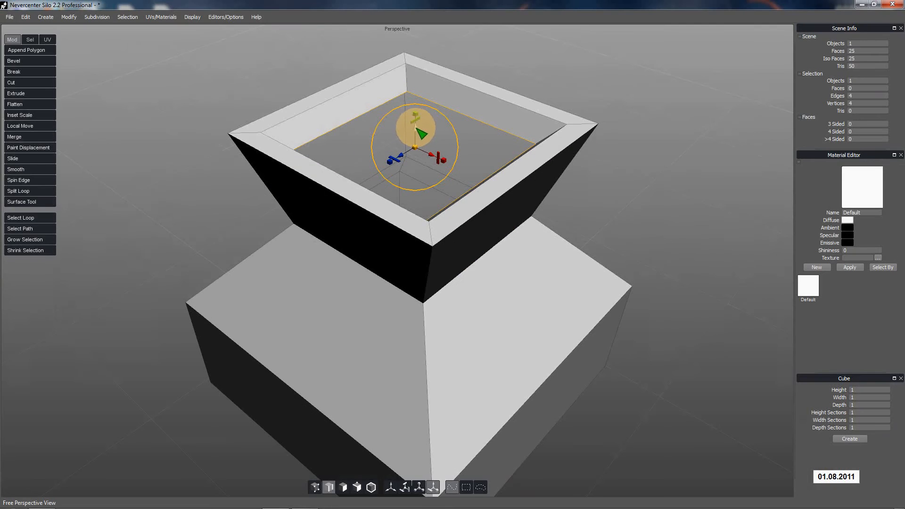
# Step: Lower the inner edge loop inside the neck and extrude it further down into the body
pyautogui.moveTo(417, 127); pyautogui.dragTo(415, 196)
pyautogui.press('z')
pyautogui.moveTo(471, 157); pyautogui.dragTo(428, 169, button='middle')
pyautogui.moveTo(418, 217)
pyautogui.mouseDown()
pyautogui.moveTo(415, 206)
pyautogui.moveTo(417, 225)
pyautogui.mouseUp()
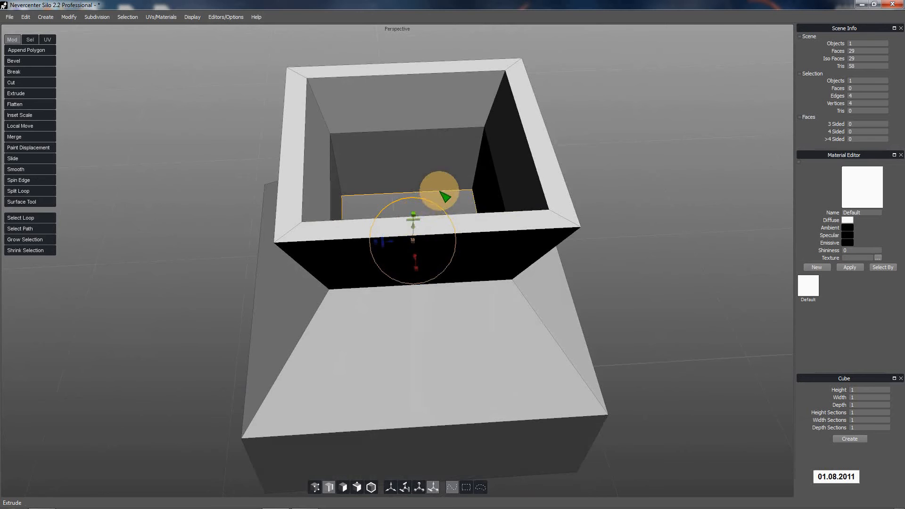
# Step: Extrude the inner edge loop once more to continue the inner wall down toward the base
pyautogui.scroll(-3, 438, 192)
pyautogui.moveTo(436, 192); pyautogui.dragTo(420, 202, button='middle')
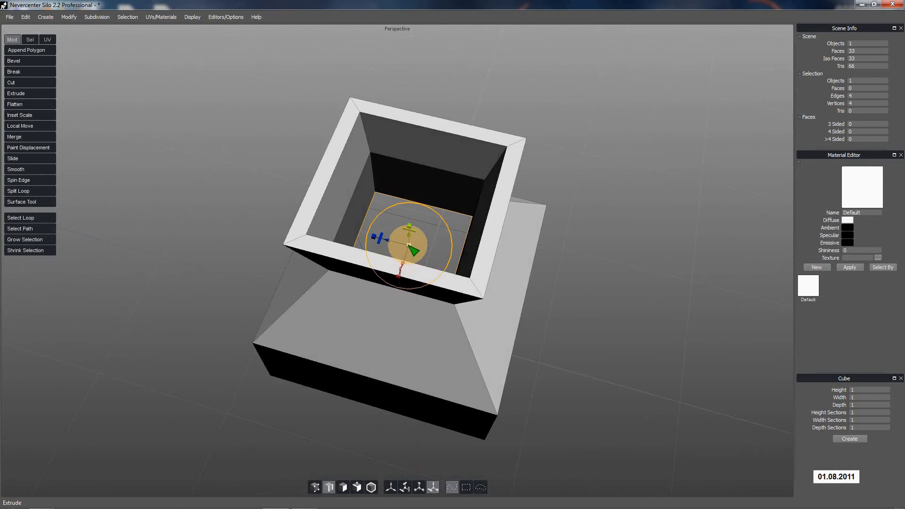
pyautogui.moveTo(408, 245)
pyautogui.mouseDown()
pyautogui.moveTo(394, 243)
pyautogui.moveTo(407, 236)
pyautogui.moveTo(409, 259)
pyautogui.mouseUp()
# Step: Select the four vertices of the lowest inner loop and close the inner floor with Append Polygon
pyautogui.scroll(5, 448, 259)
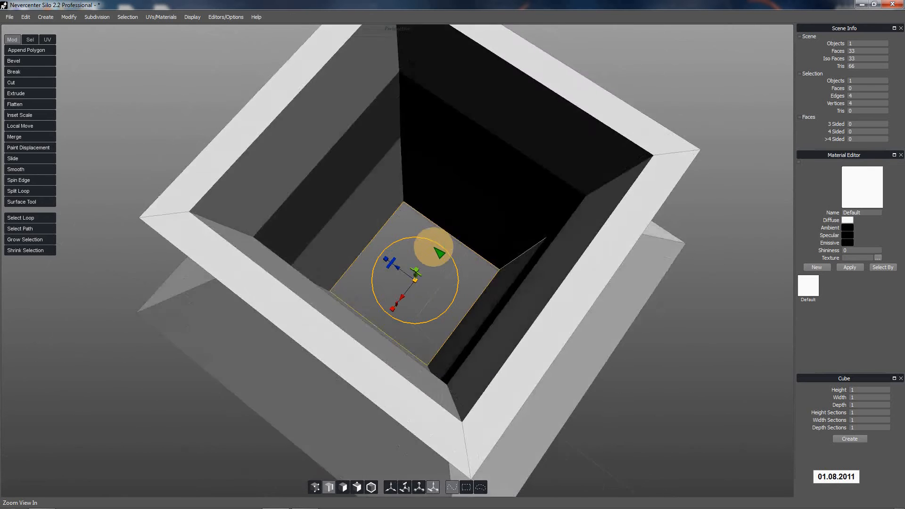
pyautogui.moveTo(439, 253); pyautogui.dragTo(425, 247, button='middle')
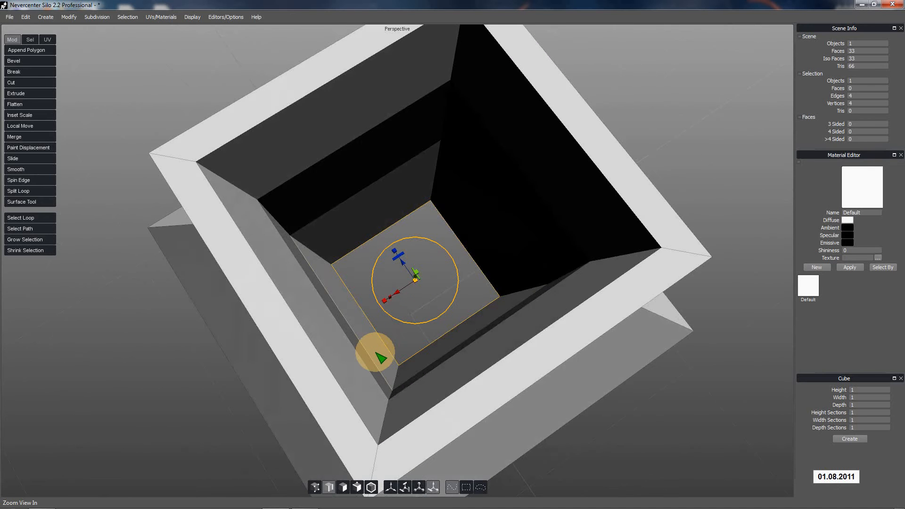
pyautogui.click(316, 488)
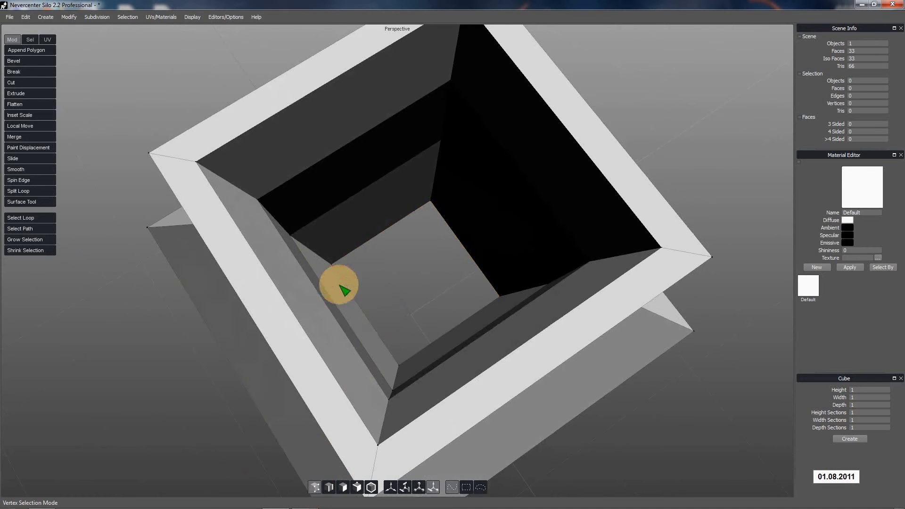
pyautogui.keyDown('shift'); pyautogui.click(430, 201); pyautogui.keyUp('shift')
pyautogui.keyDown('shift'); pyautogui.click(500, 297); pyautogui.keyUp('shift')
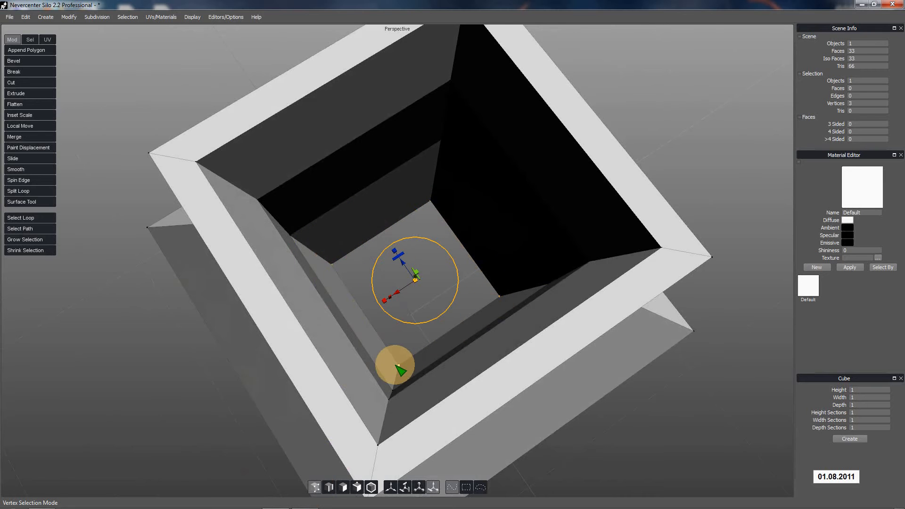
pyautogui.rightClick(398, 365)
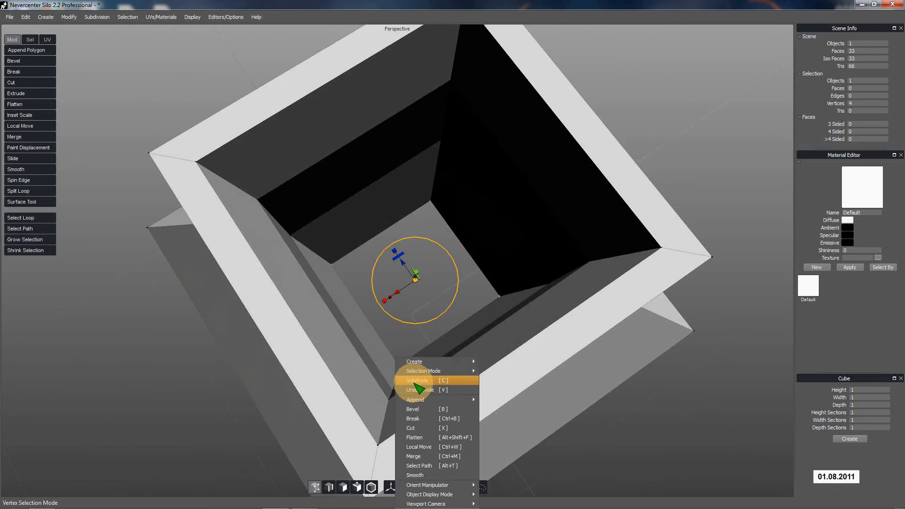
pyautogui.moveTo(409, 366)
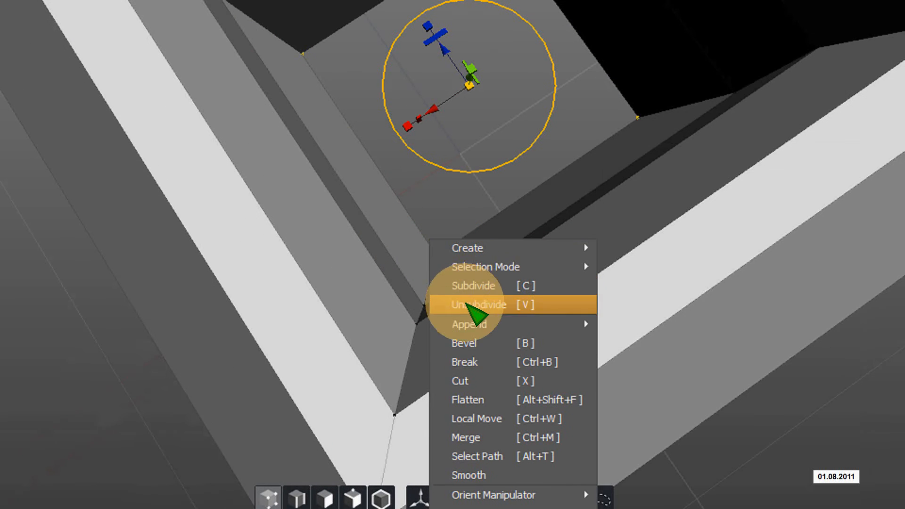
pyautogui.moveTo(484, 323)
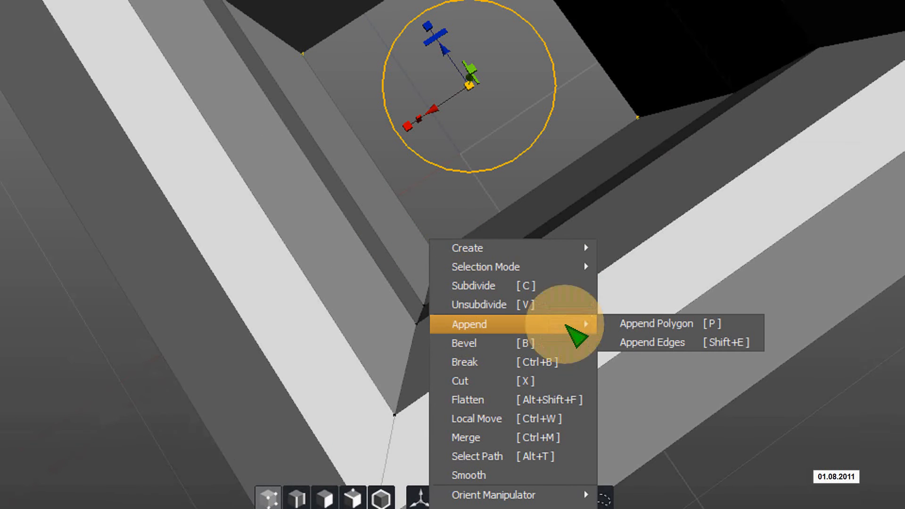
pyautogui.click(655, 325)
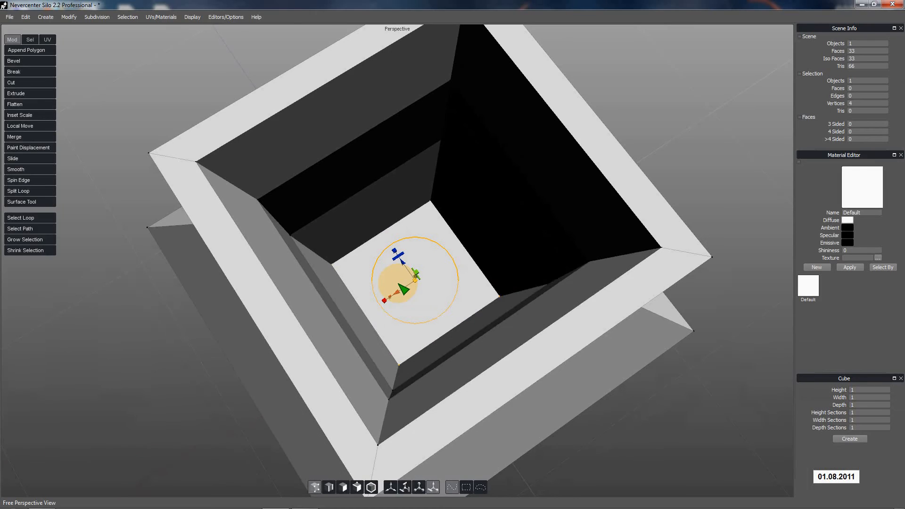
# Step: Select the vase as a whole object and subdivide it three times to round its shape
pyautogui.scroll(-5, 425, 328)
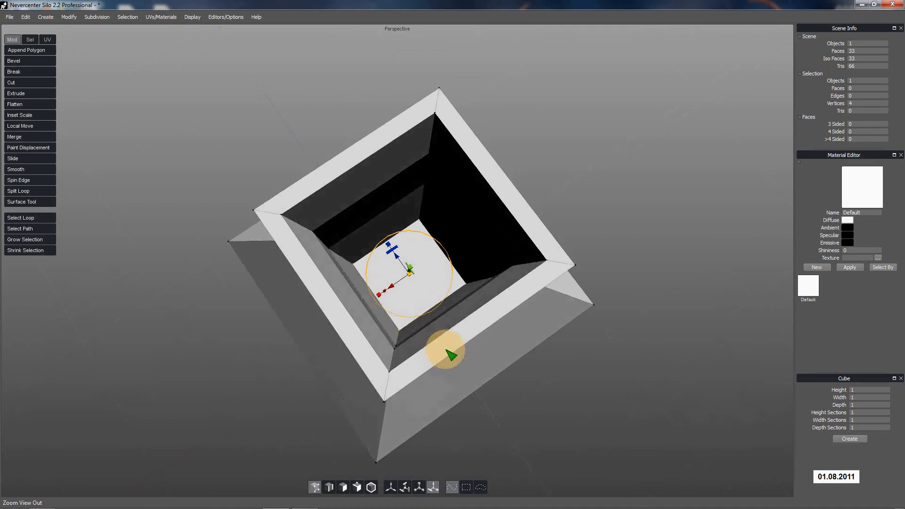
pyautogui.moveTo(445, 350); pyautogui.dragTo(532, 309, button='middle')
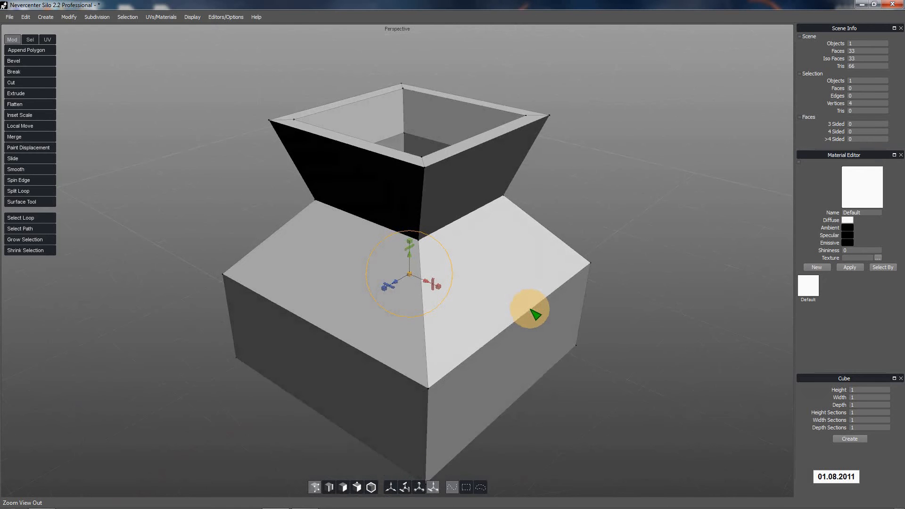
pyautogui.click(372, 487)
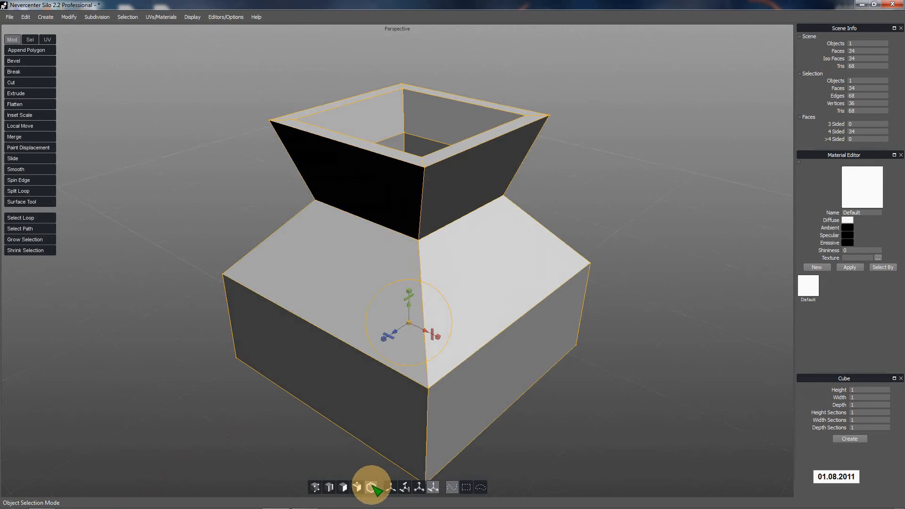
pyautogui.click(97, 17)
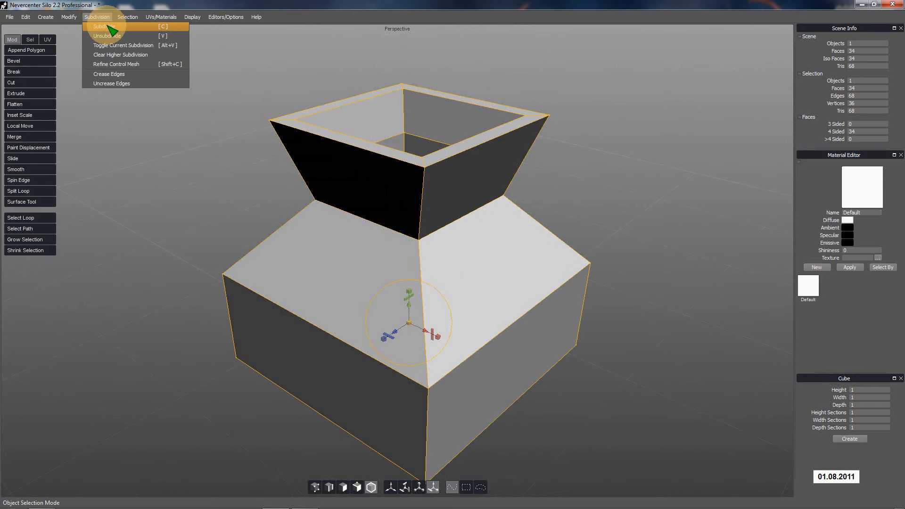
pyautogui.click(112, 28)
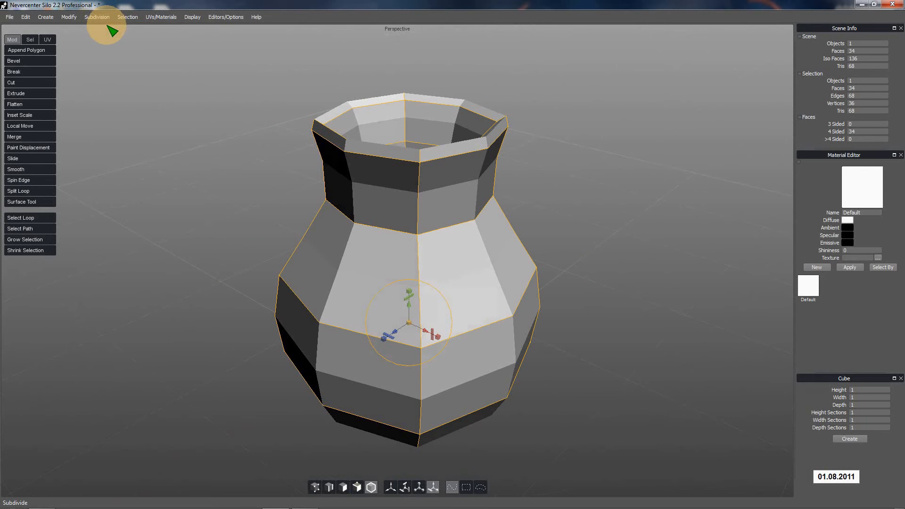
pyautogui.rightClick(398, 222)
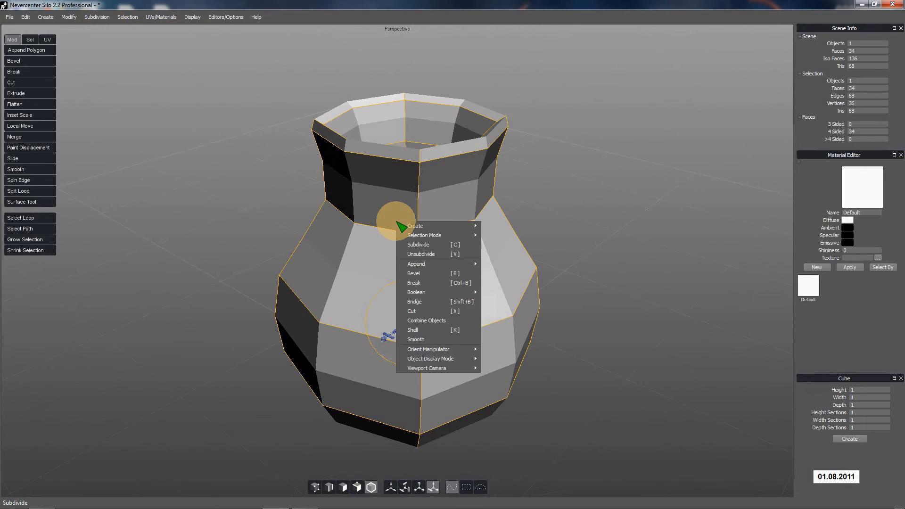
pyautogui.click(423, 249)
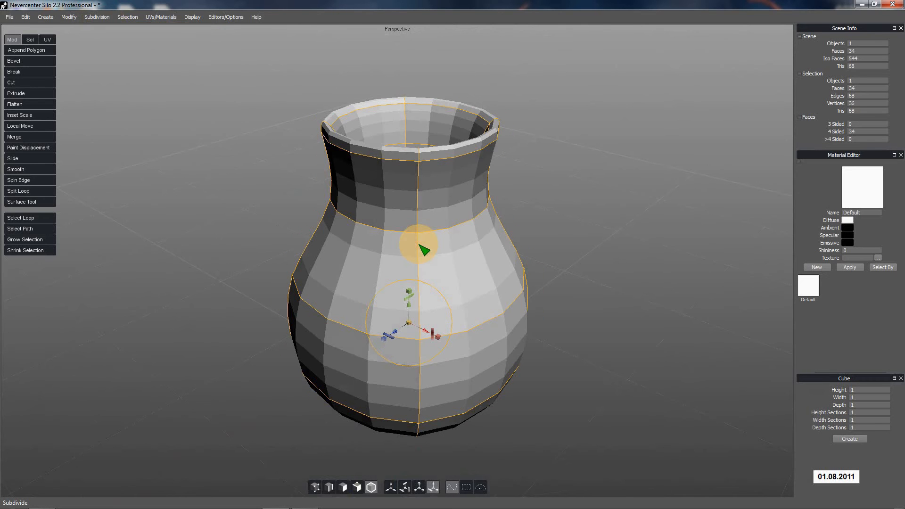
pyautogui.rightClick(397, 228)
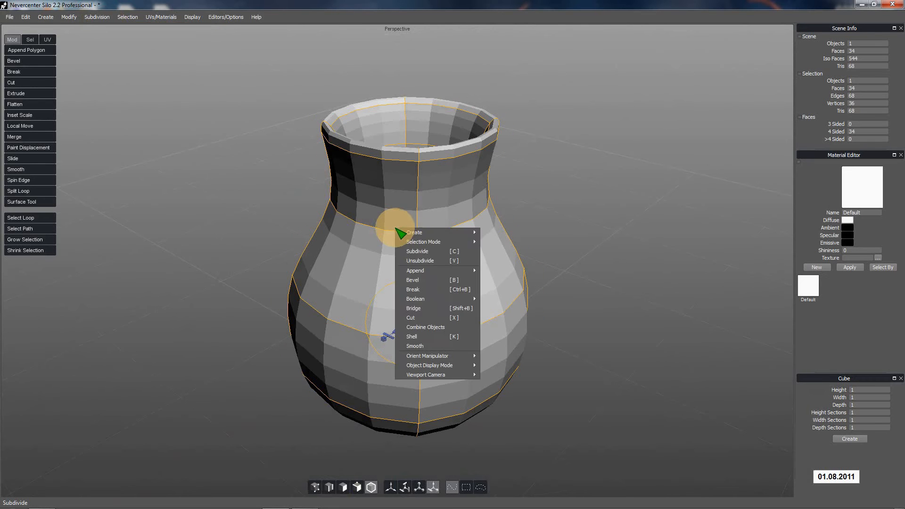
pyautogui.click(417, 249)
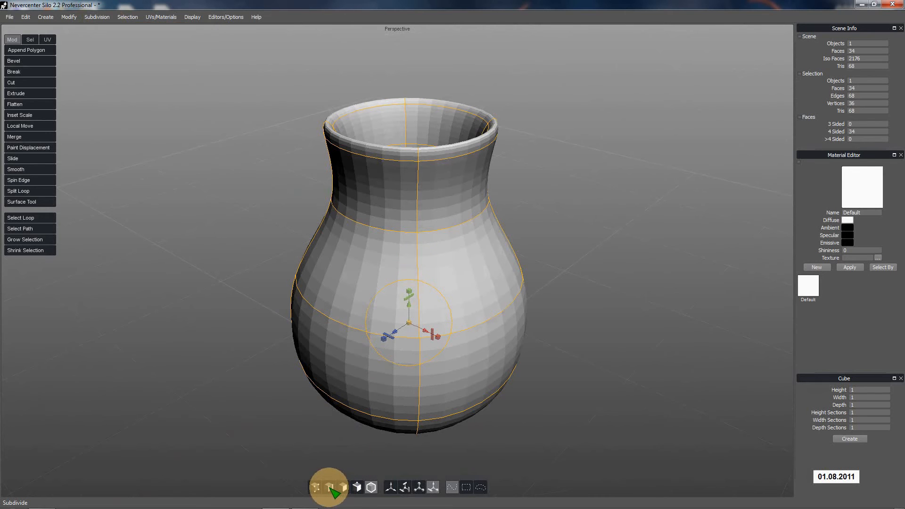
# Step: Set the vase's display to Smooth Shade Mode and hide its wireframe
pyautogui.rightClick(371, 243)
pyautogui.moveTo(395, 375)
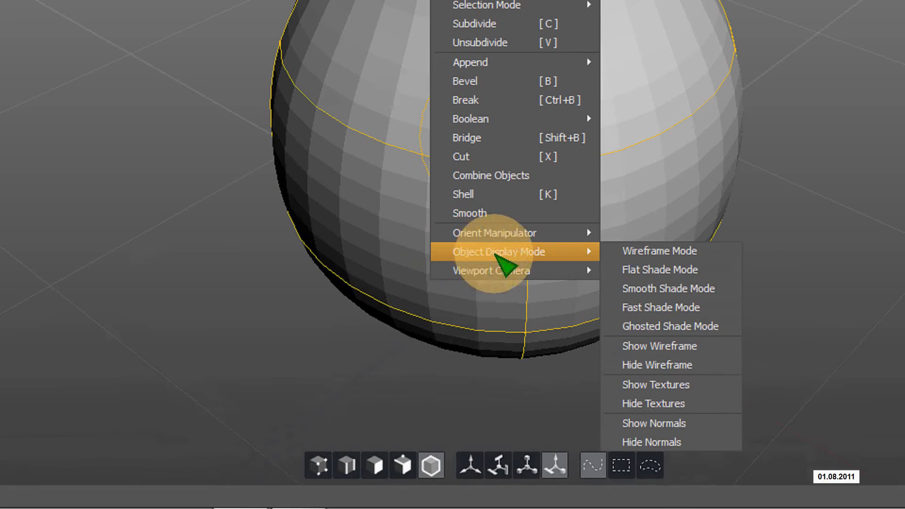
pyautogui.click(679, 290)
pyautogui.rightClick(637, 80)
pyautogui.moveTo(670, 335)
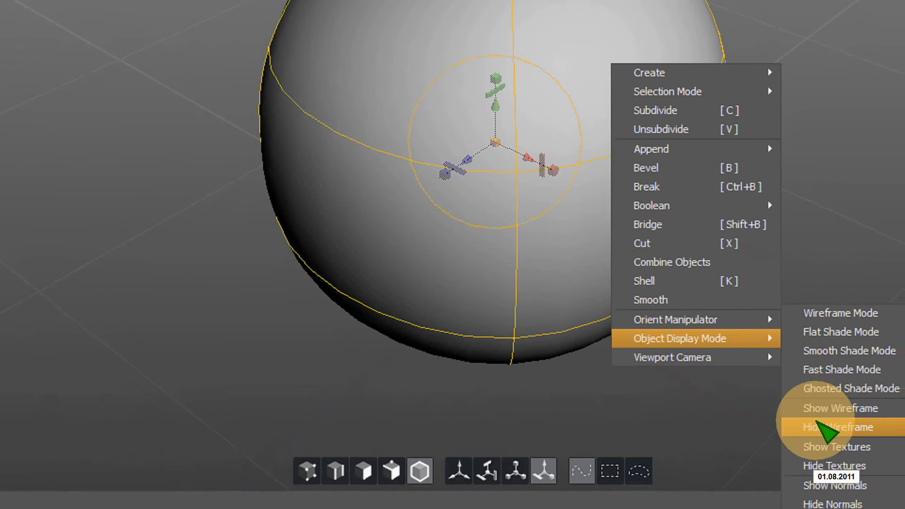
pyautogui.click(840, 432)
pyautogui.click(823, 394)
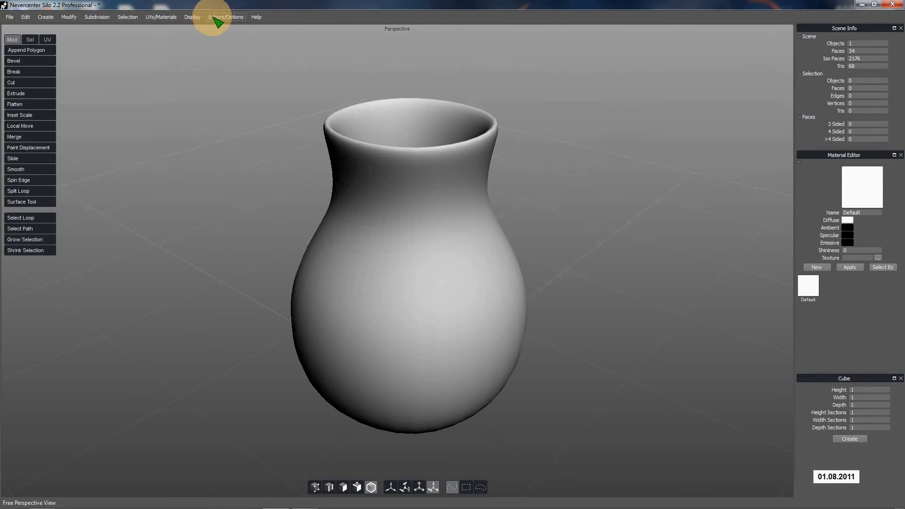
pyautogui.click(231, 17)
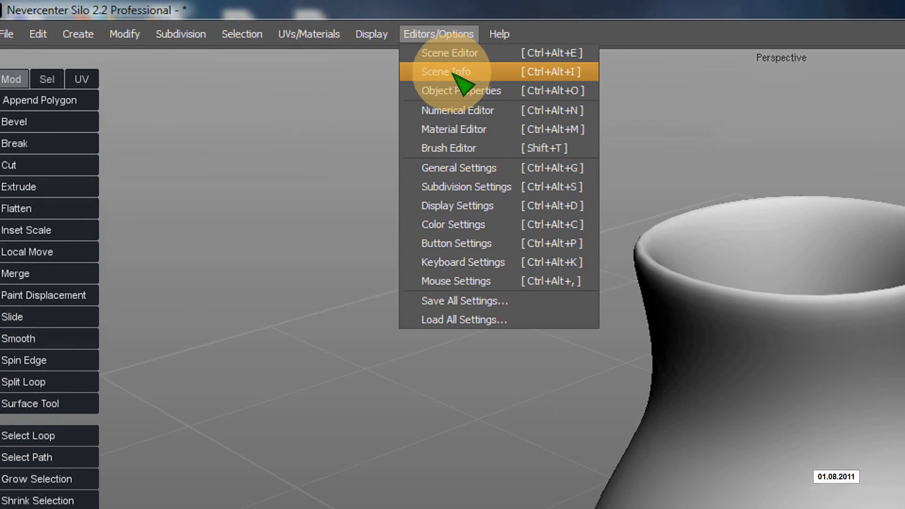
pyautogui.click(484, 78)
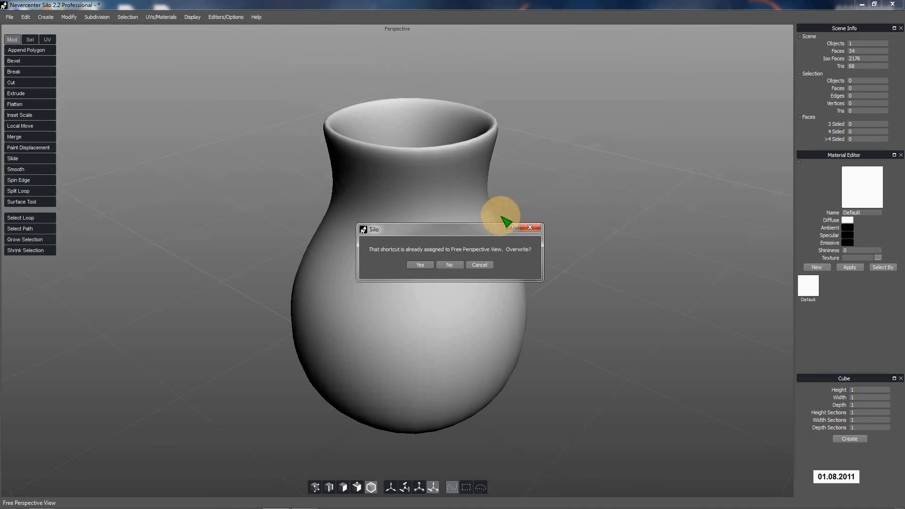
pyautogui.click(530, 228)
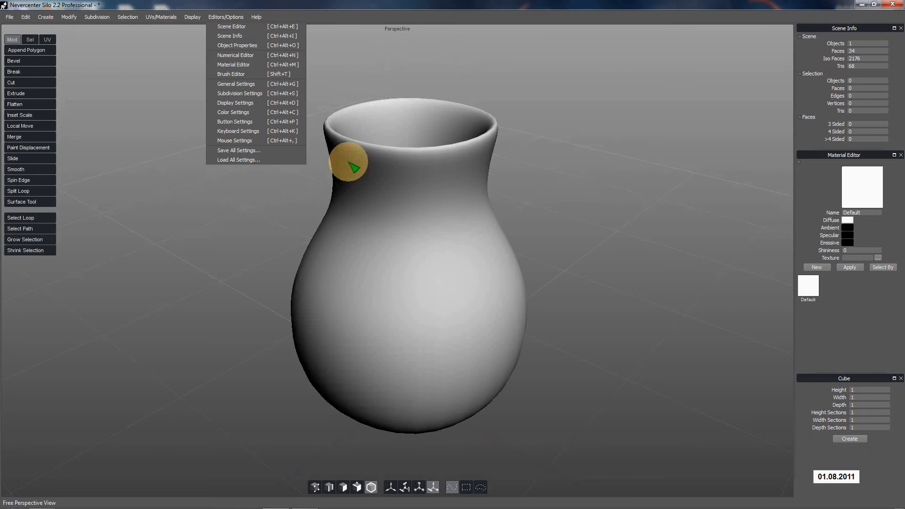
pyautogui.click(319, 8)
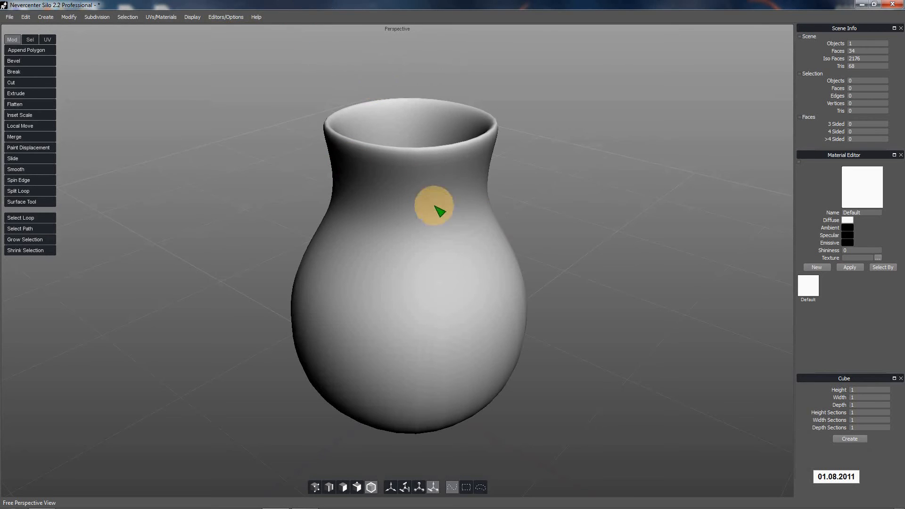
# Step: Scale the lowest outer edge loop of the vase outward to widen the base
pyautogui.moveTo(430, 253); pyautogui.dragTo(546, 236, button='middle')
pyautogui.click(445, 304)
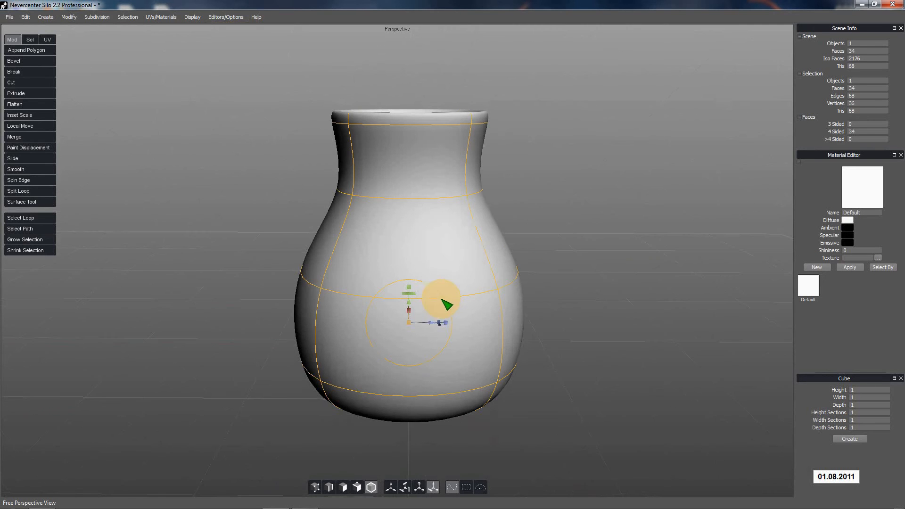
pyautogui.click(330, 487)
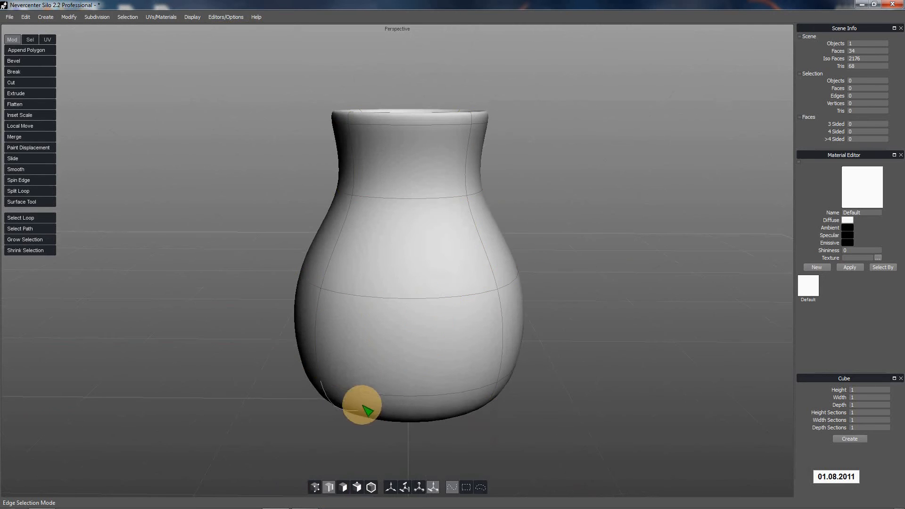
pyautogui.doubleClick(409, 380)
pyautogui.moveTo(413, 359); pyautogui.dragTo(429, 387)
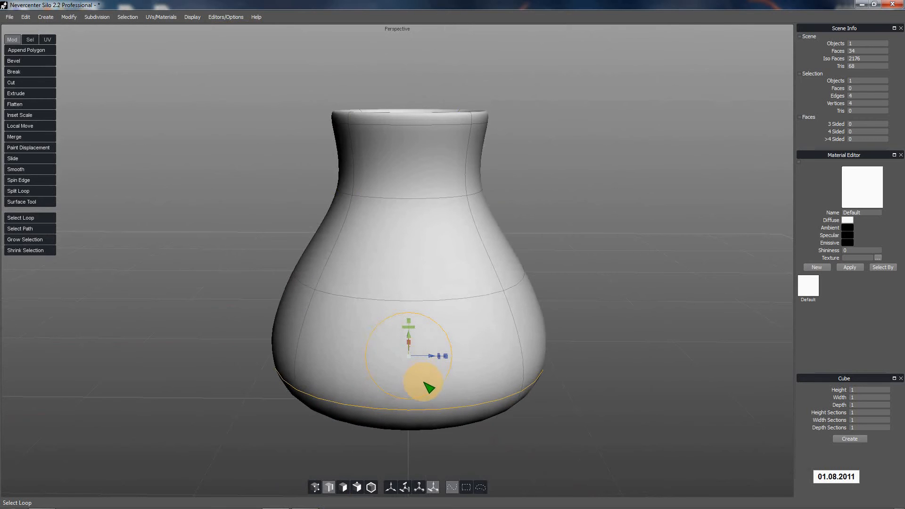
# Step: Scale the belly edge loop outward and flare the mouth by enlarging the rim's outer and inner edge loops together
pyautogui.doubleClick(452, 307)
pyautogui.moveTo(413, 265); pyautogui.dragTo(432, 289)
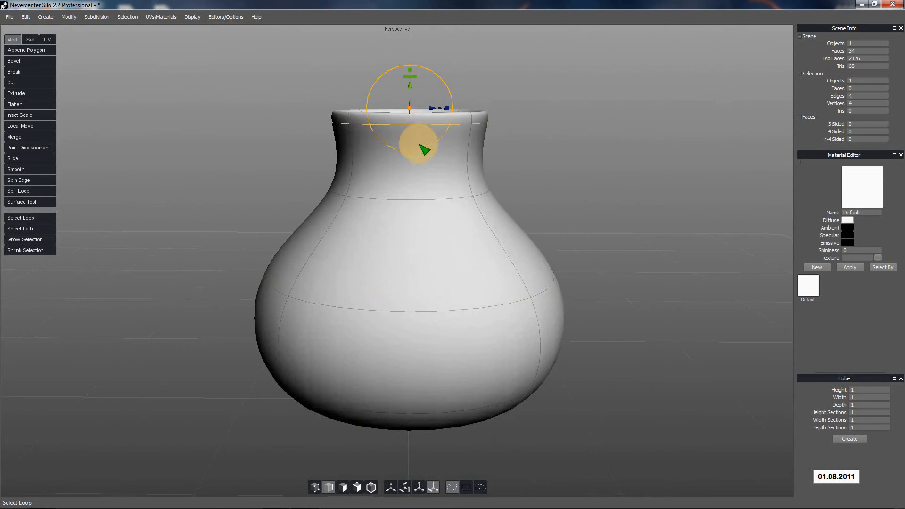
pyautogui.moveTo(424, 150); pyautogui.dragTo(415, 192, button='middle')
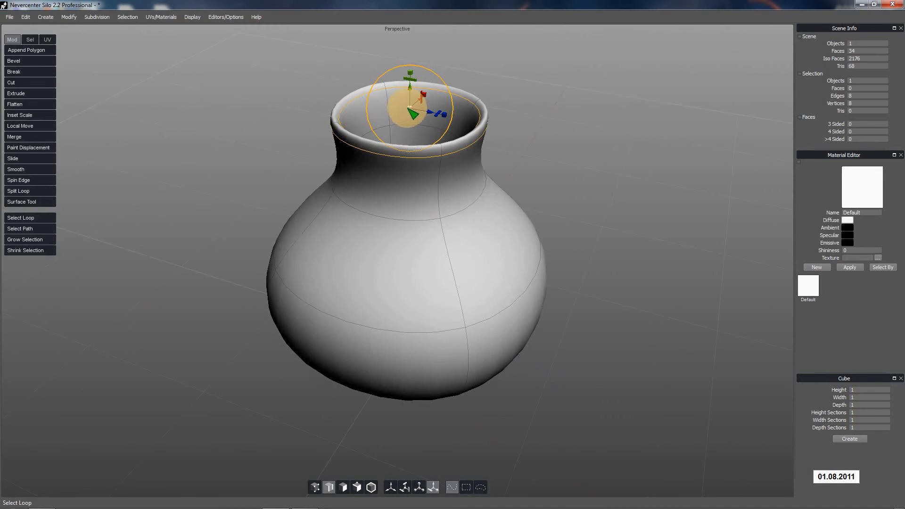
pyautogui.moveTo(409, 110); pyautogui.dragTo(436, 231)
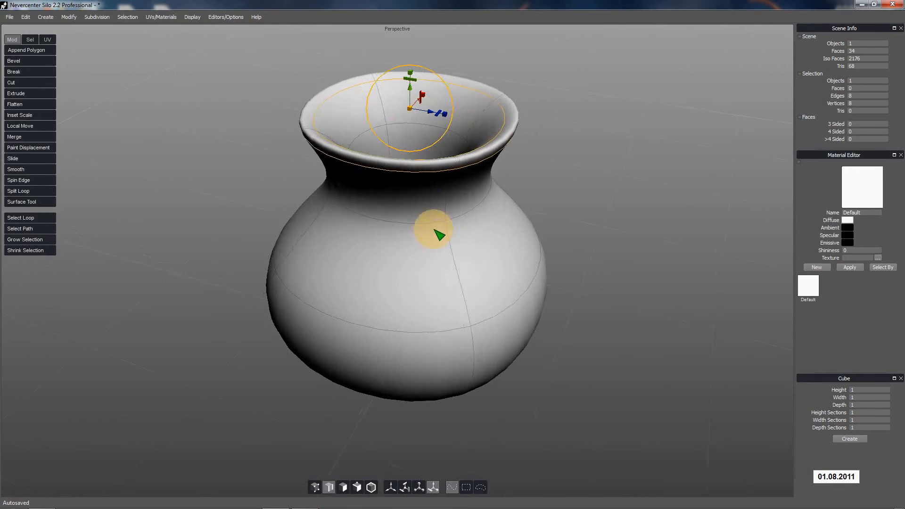
# Step: Scale the outer edge loop at the neck inward to narrow the neck strongly
pyautogui.moveTo(436, 231)
pyautogui.mouseDown(button='middle')
pyautogui.moveTo(448, 220)
pyautogui.moveTo(435, 228)
pyautogui.mouseUp(button='middle')
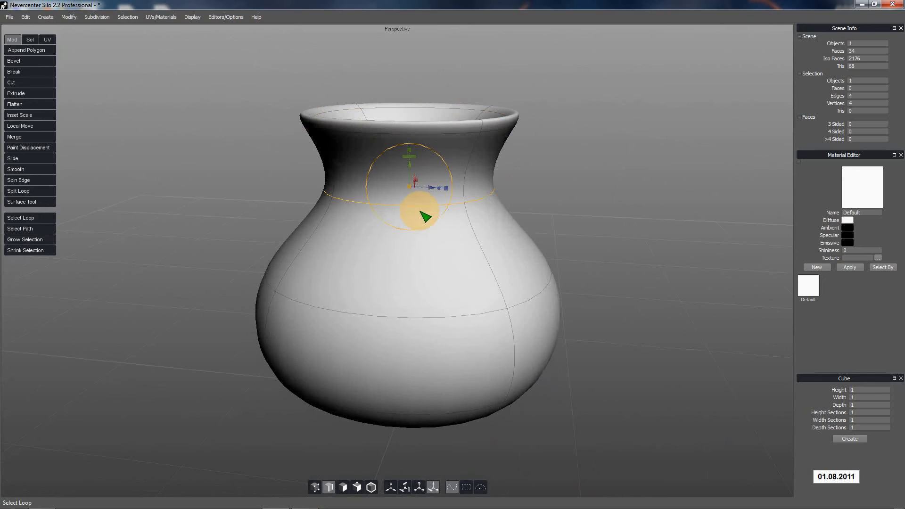
pyautogui.moveTo(461, 198); pyautogui.dragTo(416, 191, button='middle')
pyautogui.moveTo(410, 185); pyautogui.dragTo(381, 183)
pyautogui.moveTo(401, 268); pyautogui.dragTo(412, 214, button='middle')
pyautogui.moveTo(409, 187); pyautogui.dragTo(245, 171)
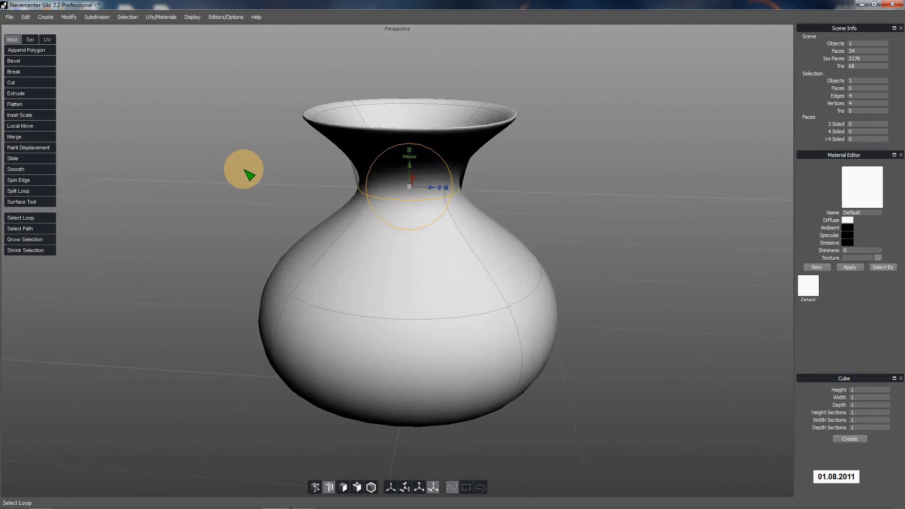
# Step: Inspect the neck up close and scale its outer edge loop slightly further inward
pyautogui.scroll(5, 376, 204)
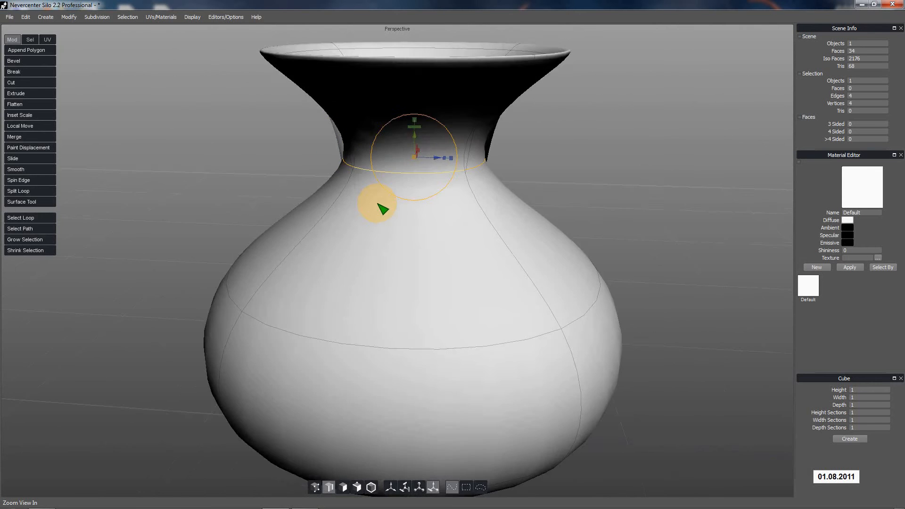
pyautogui.moveTo(372, 216); pyautogui.dragTo(493, 336, button='middle')
pyautogui.scroll(5, 495, 268)
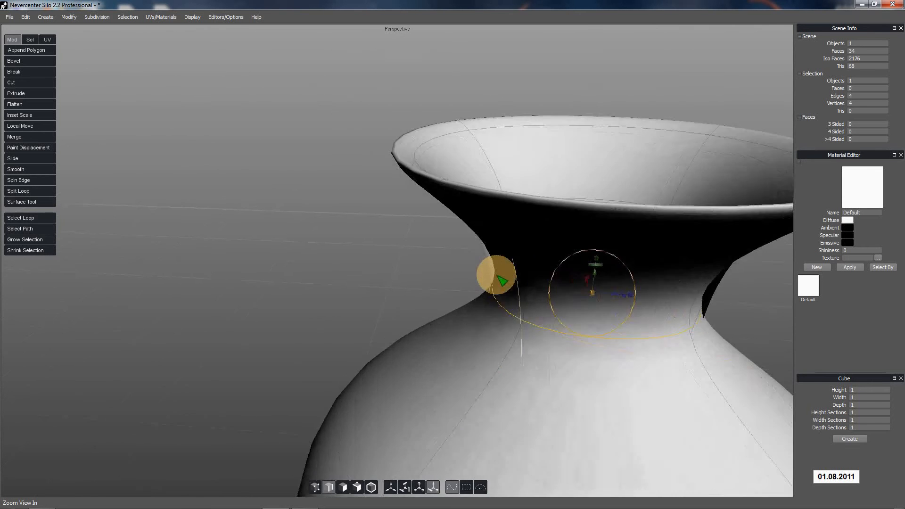
pyautogui.moveTo(571, 277); pyautogui.dragTo(390, 299, button='middle')
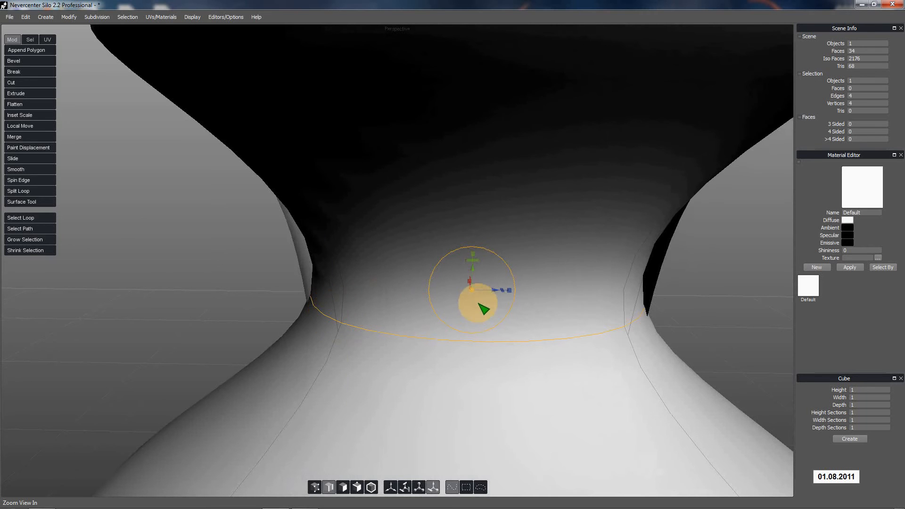
pyautogui.moveTo(478, 294)
pyautogui.mouseDown()
pyautogui.moveTo(534, 308)
pyautogui.moveTo(461, 293)
pyautogui.mouseUp()
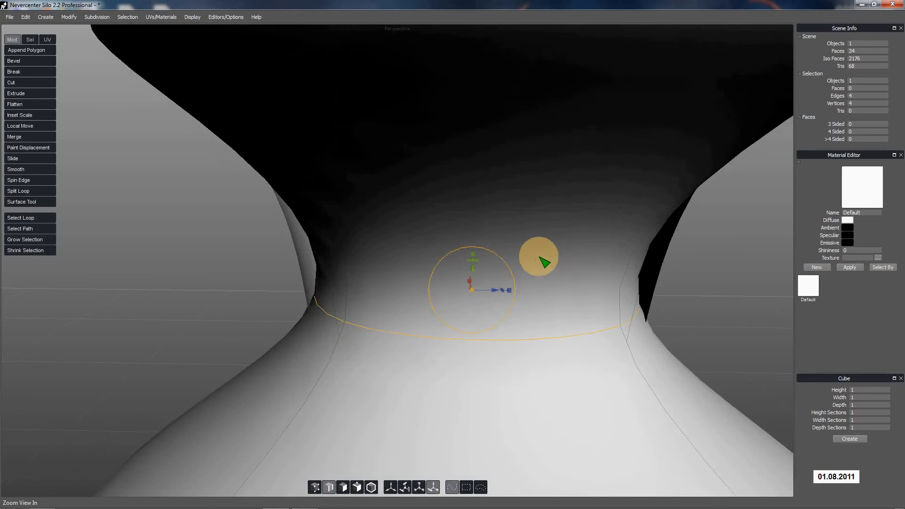
# Step: Scale the inner wall's edge loop at the neck inward until it lies inside the outer wall
pyautogui.moveTo(537, 263); pyautogui.dragTo(467, 290, button='middle')
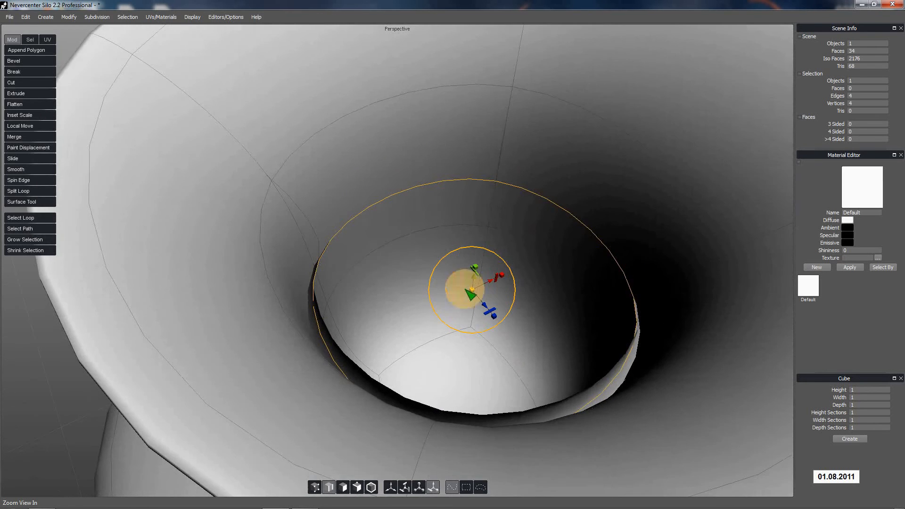
pyautogui.doubleClick(353, 266)
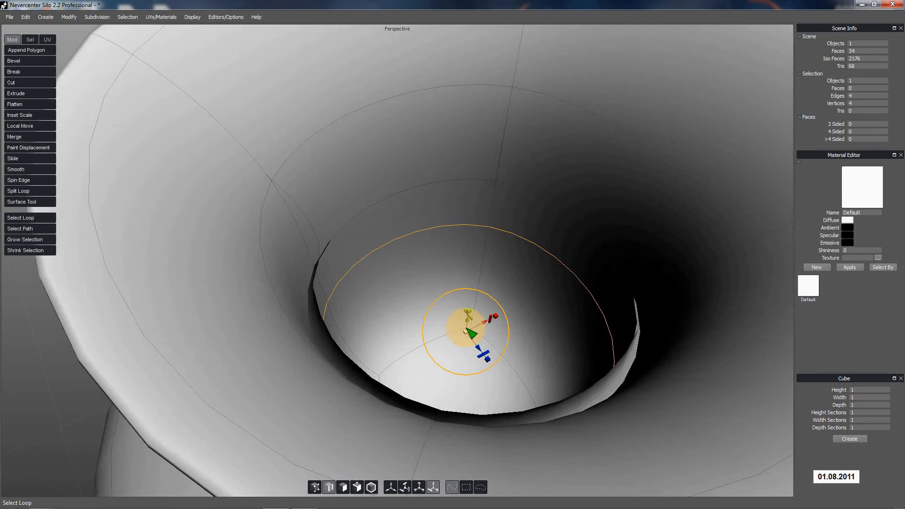
pyautogui.moveTo(469, 332); pyautogui.dragTo(443, 330)
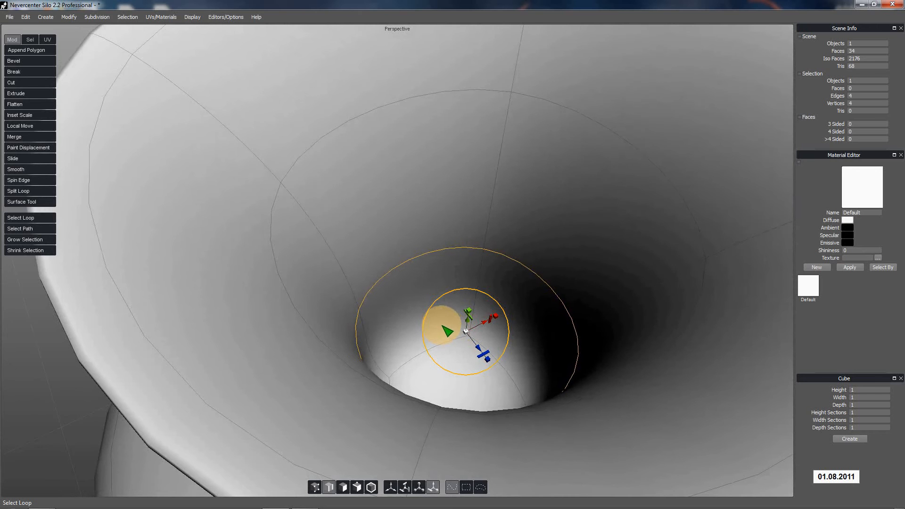
# Step: Raise the rim's inner edge loop and adjust its scale to give the mouth a thicker, rounded lip
pyautogui.moveTo(447, 382); pyautogui.dragTo(419, 350, button='middle')
pyautogui.scroll(-3, 481, 362)
pyautogui.scroll(-2, 486, 367)
pyautogui.scroll(-2, 467, 368)
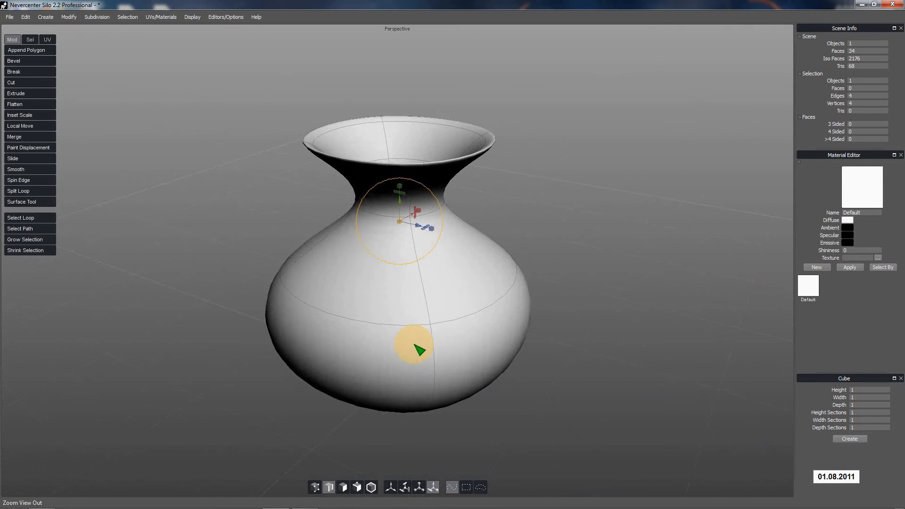
pyautogui.doubleClick(343, 133)
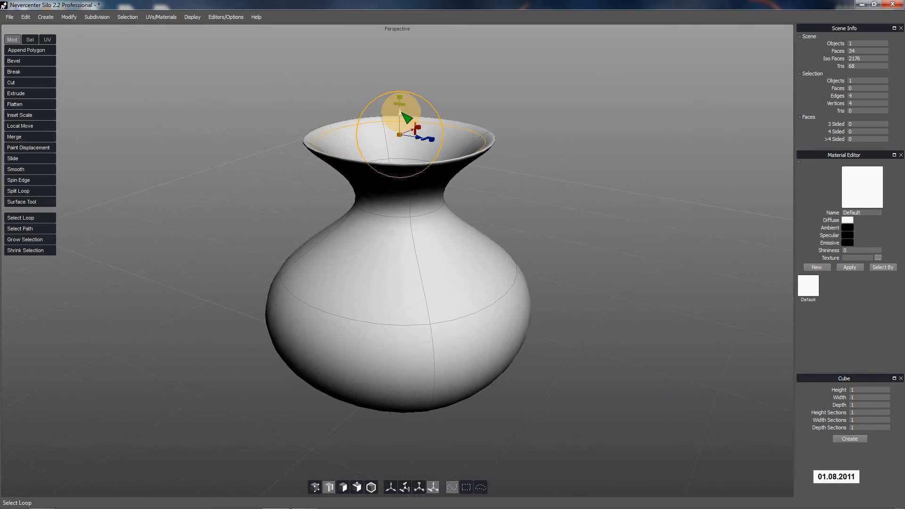
pyautogui.moveTo(404, 117); pyautogui.dragTo(403, 98)
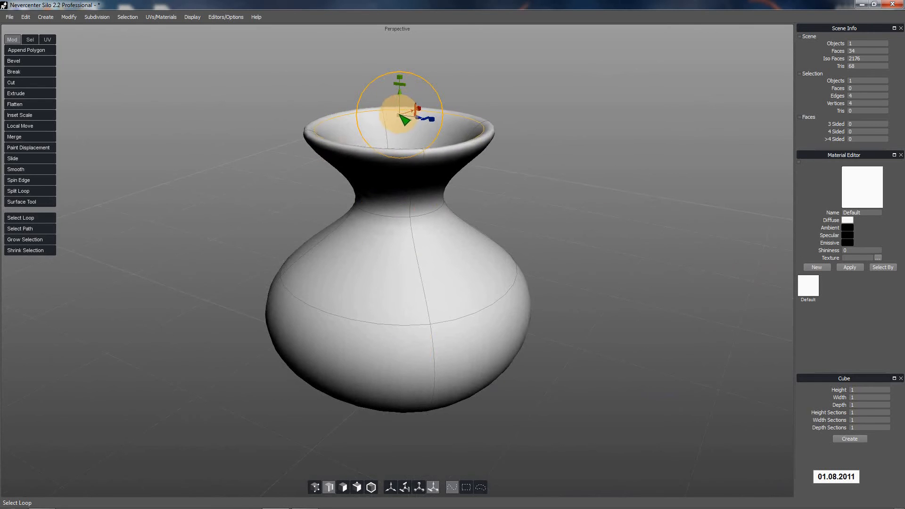
pyautogui.moveTo(395, 113)
pyautogui.mouseDown()
pyautogui.moveTo(411, 118)
pyautogui.moveTo(403, 119)
pyautogui.mouseUp()
# Step: Move the lowest outer edge loop down toward the base and bevel it into two separated loops
pyautogui.moveTo(406, 136); pyautogui.dragTo(415, 385, button='middle')
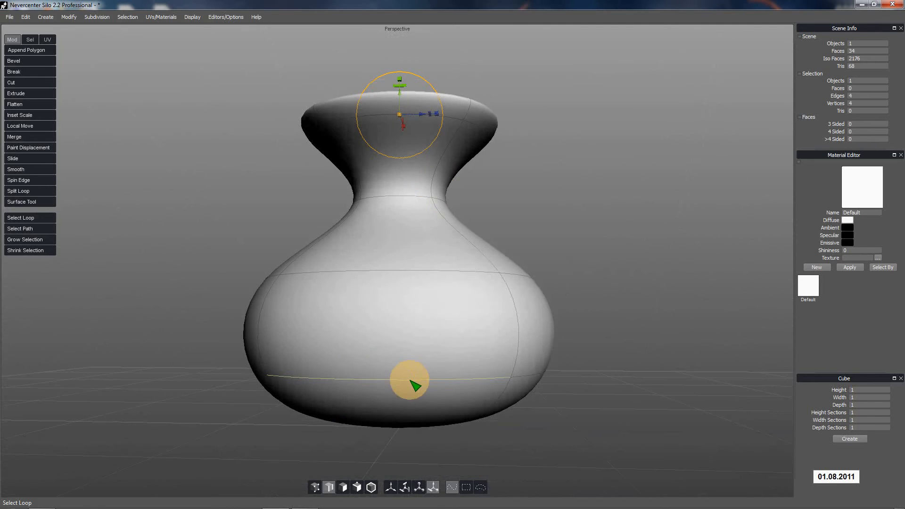
pyautogui.moveTo(404, 360); pyautogui.dragTo(405, 406)
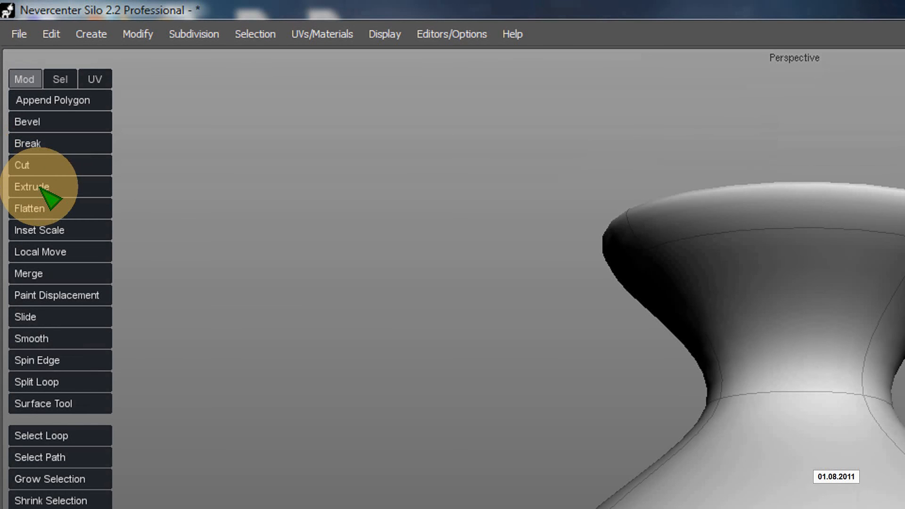
pyautogui.click(31, 124)
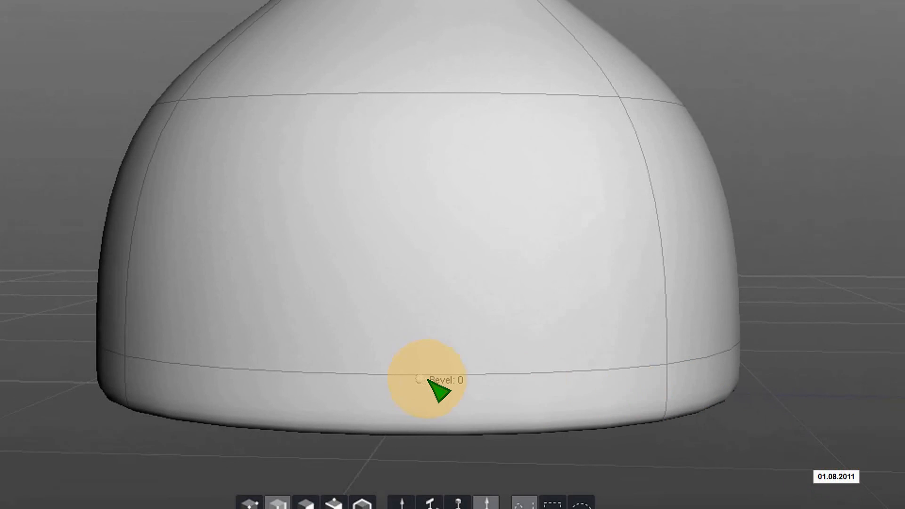
pyautogui.moveTo(421, 379); pyautogui.dragTo(545, 404)
pyautogui.moveTo(617, 421); pyautogui.dragTo(632, 417, button='middle')
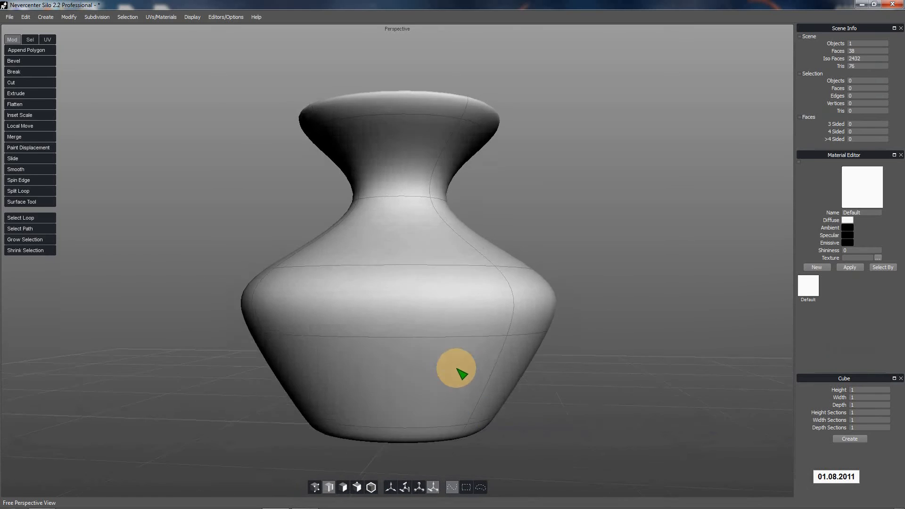
pyautogui.moveTo(460, 372)
pyautogui.mouseDown(button='middle')
pyautogui.moveTo(410, 378)
pyautogui.moveTo(430, 313)
pyautogui.moveTo(429, 376)
pyautogui.moveTo(447, 325)
pyautogui.moveTo(455, 383)
pyautogui.moveTo(463, 361)
pyautogui.moveTo(453, 360)
pyautogui.moveTo(495, 376)
pyautogui.moveTo(507, 395)
pyautogui.moveTo(503, 349)
pyautogui.moveTo(477, 414)
pyautogui.moveTo(460, 388)
pyautogui.moveTo(469, 374)
pyautogui.mouseUp(button='middle')
pyautogui.scroll(-3, 450, 383)
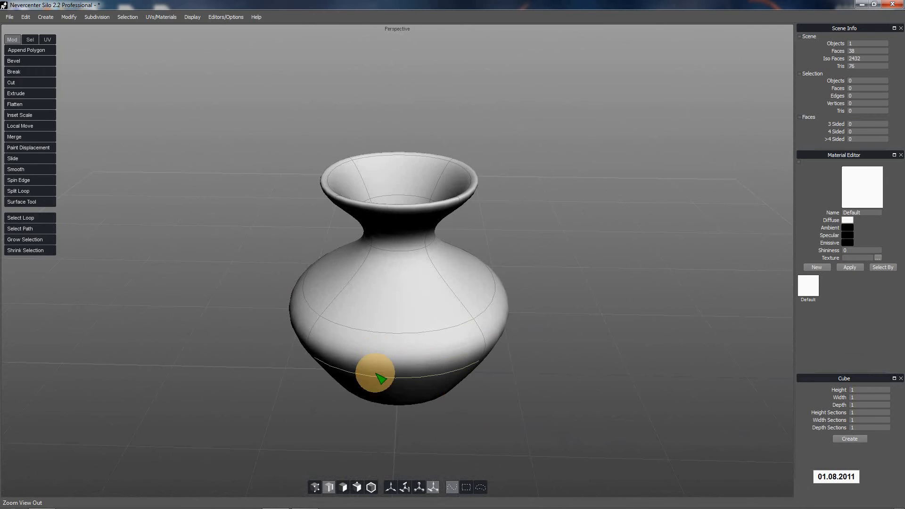
pyautogui.click(345, 488)
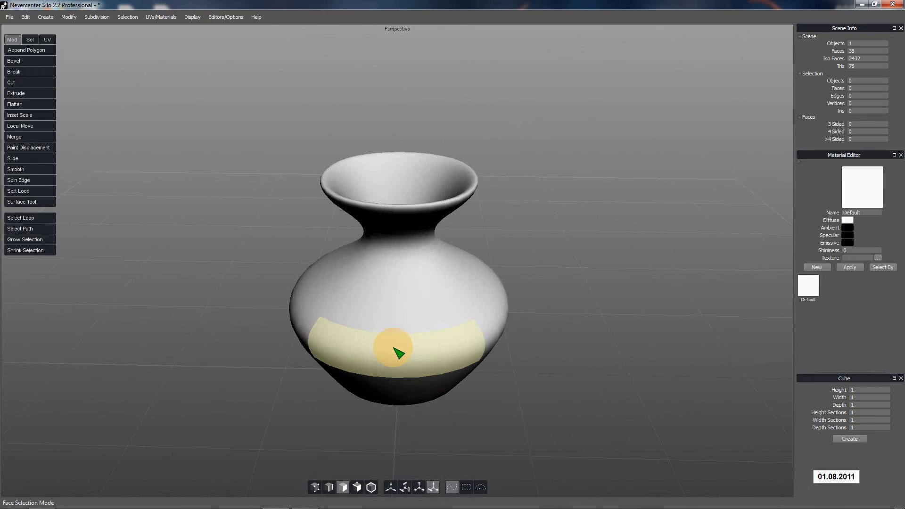
pyautogui.click(396, 350)
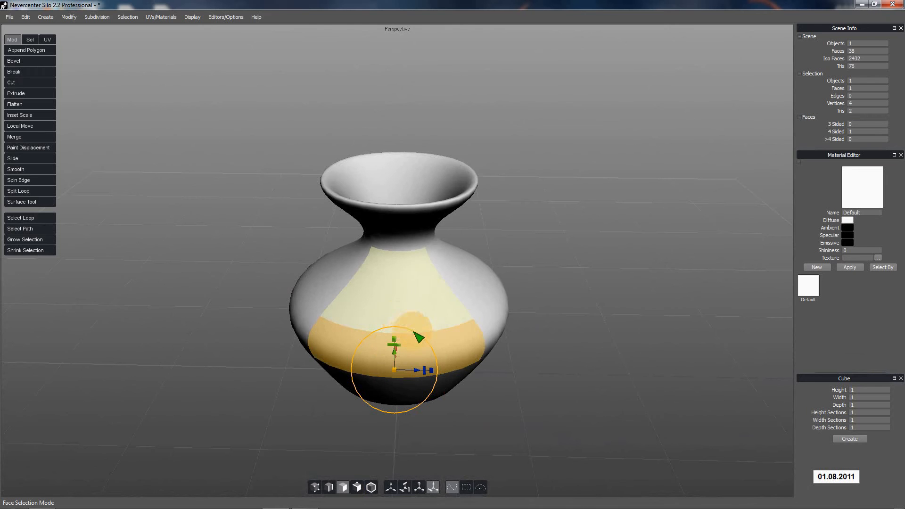
# Step: Select the vertical edge loops along all four corners of the vase and separate the sides with Break
pyautogui.click(328, 486)
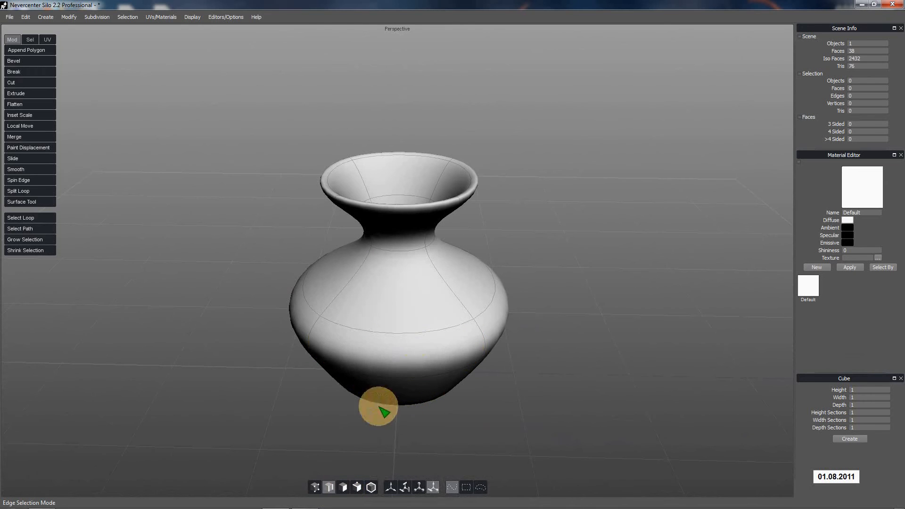
pyautogui.doubleClick(448, 299)
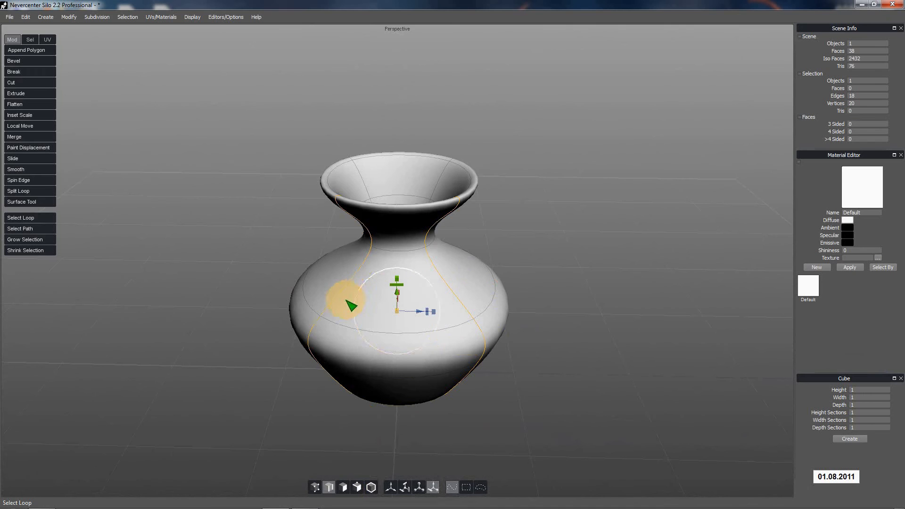
pyautogui.keyDown('alt'); pyautogui.moveTo(318, 310); pyautogui.dragTo(448, 309); pyautogui.keyUp('alt')
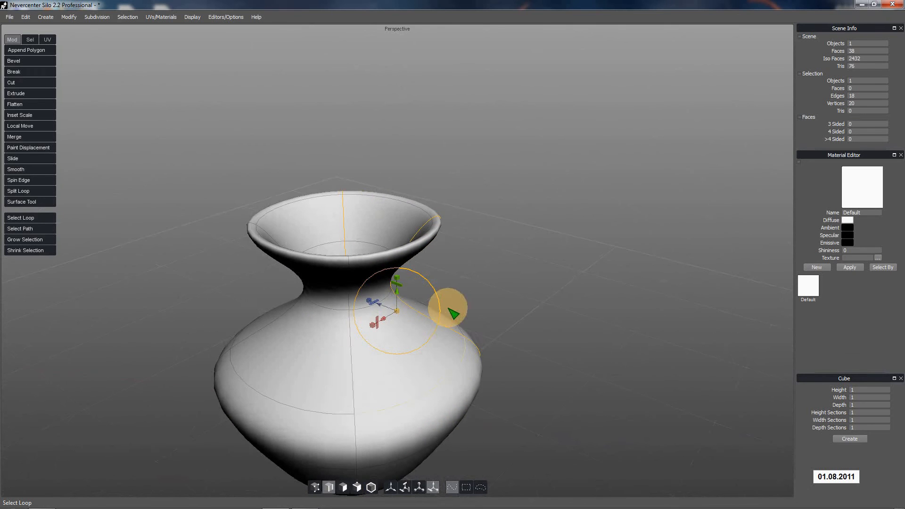
pyautogui.keyDown('shift'); pyautogui.doubleClick(343, 368); pyautogui.keyUp('shift')
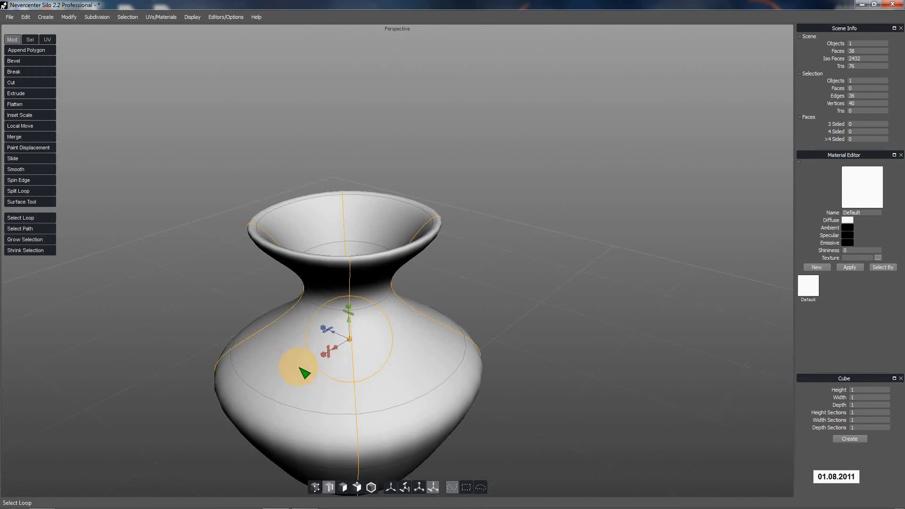
pyautogui.scroll(-2, 306, 370)
pyautogui.keyDown('alt'); pyautogui.moveTo(313, 370); pyautogui.dragTo(347, 359); pyautogui.keyUp('alt')
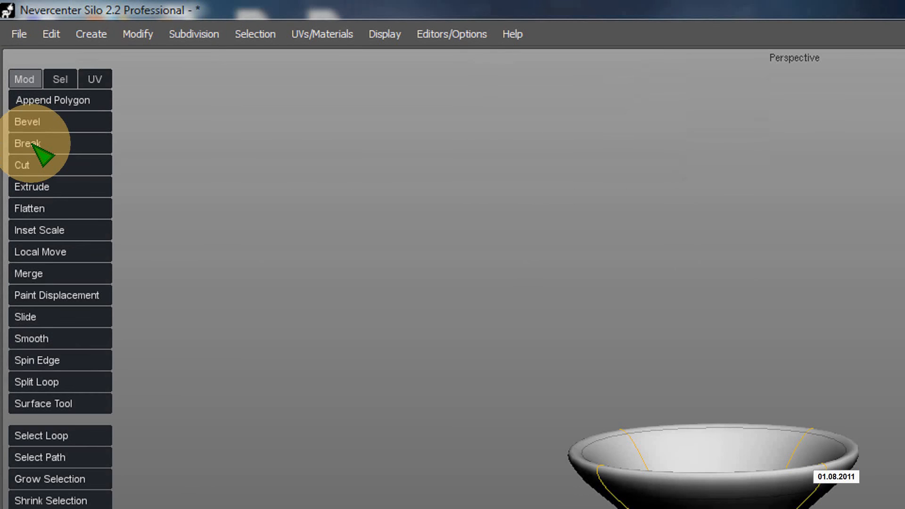
pyautogui.click(33, 144)
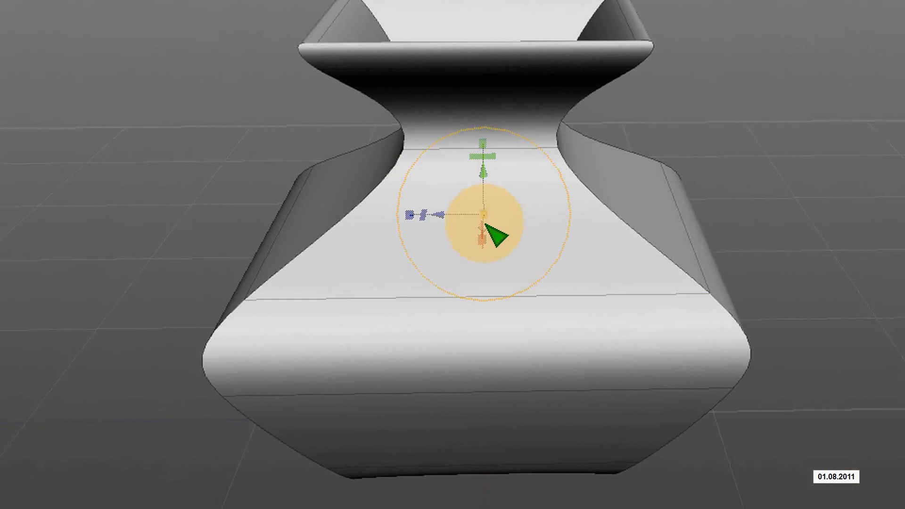
pyautogui.moveTo(484, 215)
pyautogui.mouseDown()
pyautogui.moveTo(493, 214)
pyautogui.moveTo(477, 215)
pyautogui.mouseUp()
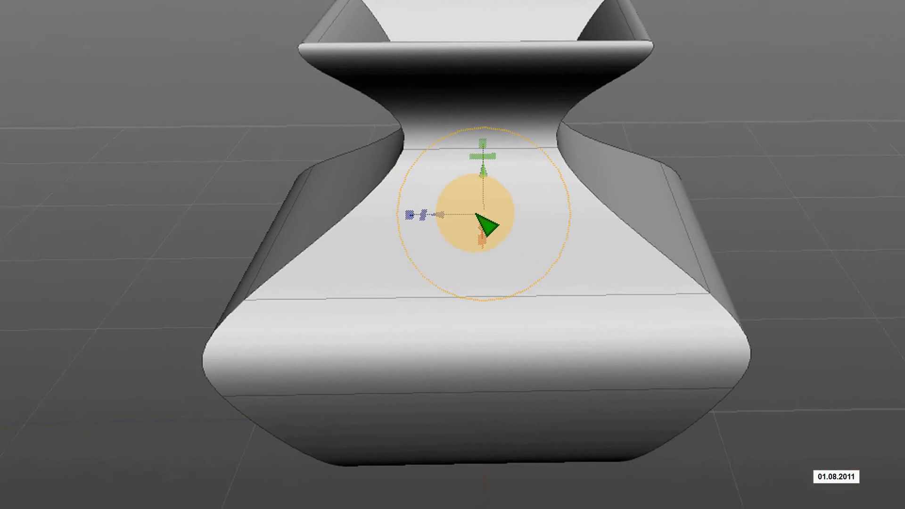
pyautogui.hotkey('ctrl', 'z')
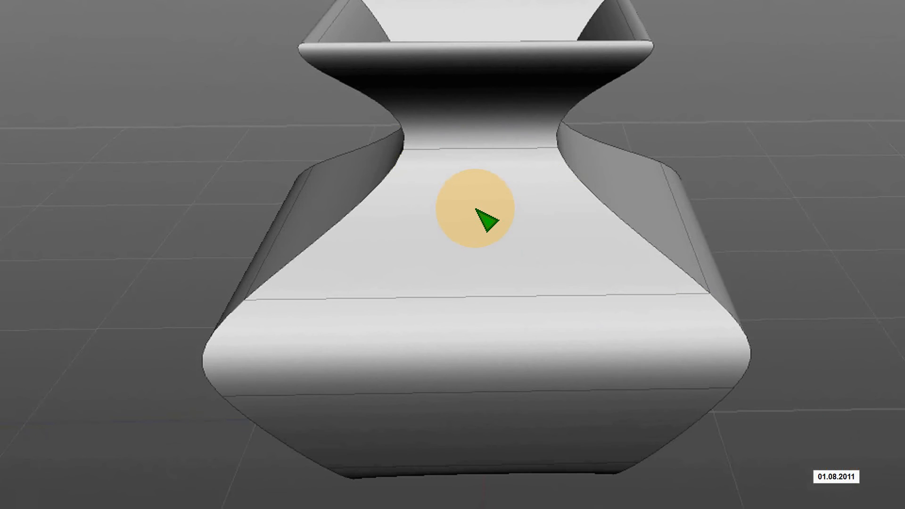
pyautogui.rightClick(477, 210)
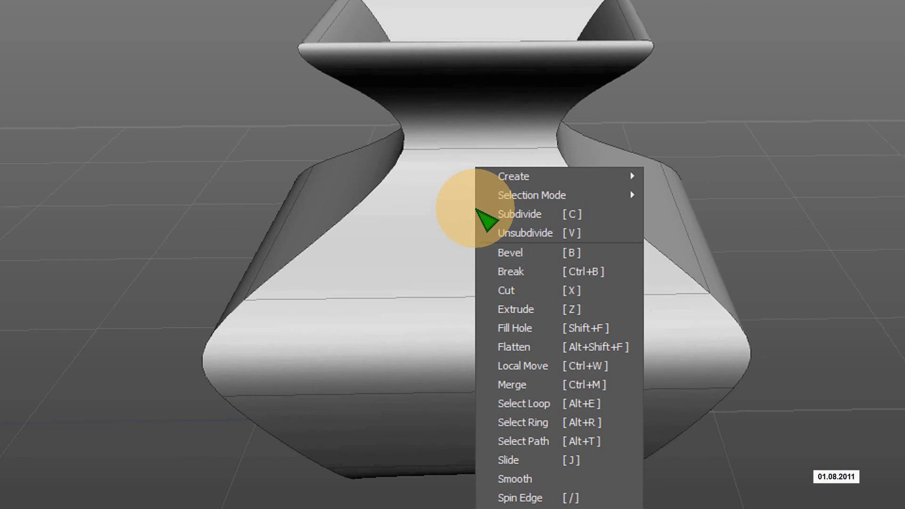
pyautogui.click(438, 207)
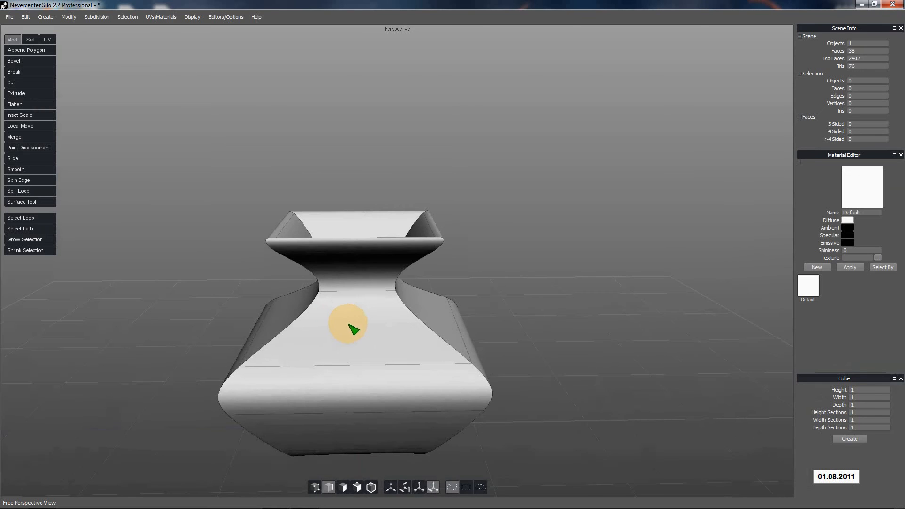
# Step: Examine the vase's broken corner edges from several angles and up close at the neck
pyautogui.moveTo(461, 223); pyautogui.dragTo(602, 217, button='middle')
pyautogui.moveTo(424, 331); pyautogui.dragTo(396, 315, button='middle')
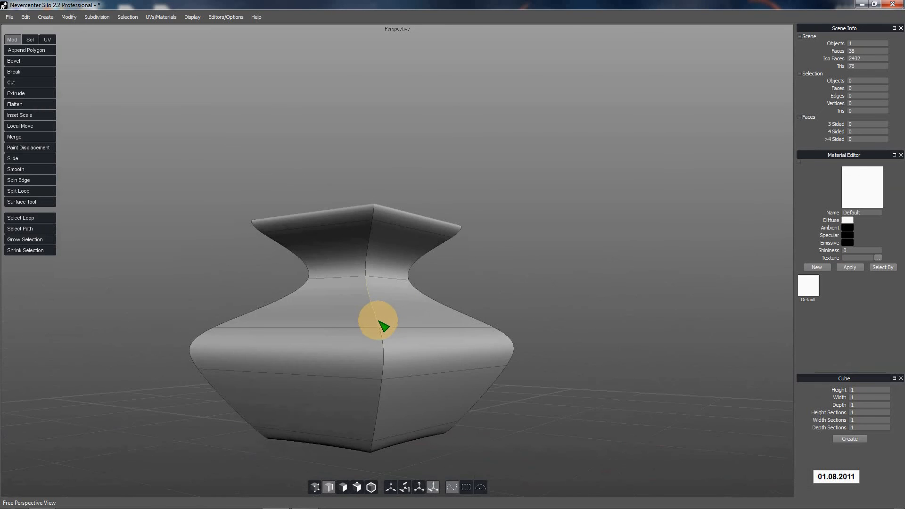
pyautogui.scroll(5, 377, 319)
pyautogui.scroll(3, 374, 323)
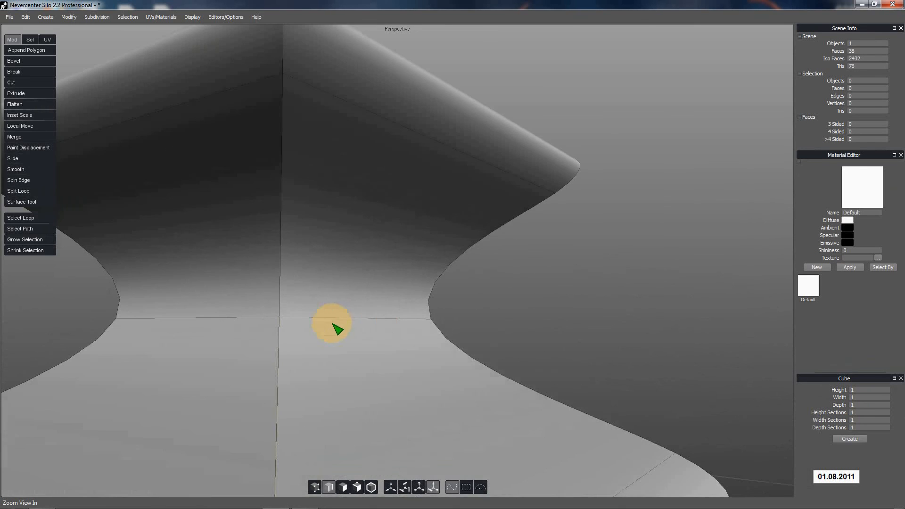
pyautogui.scroll(5, 306, 320)
pyautogui.doubleClick(359, 302)
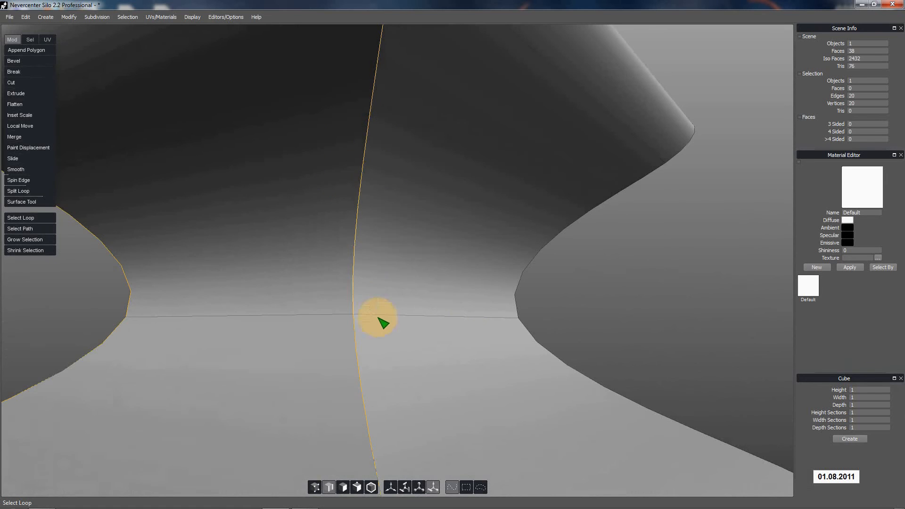
pyautogui.scroll(-5, 391, 330)
pyautogui.moveTo(405, 340)
pyautogui.mouseDown(button='middle')
pyautogui.moveTo(402, 373)
pyautogui.moveTo(354, 387)
pyautogui.moveTo(402, 293)
pyautogui.moveTo(404, 263)
pyautogui.moveTo(392, 343)
pyautogui.mouseUp(button='middle')
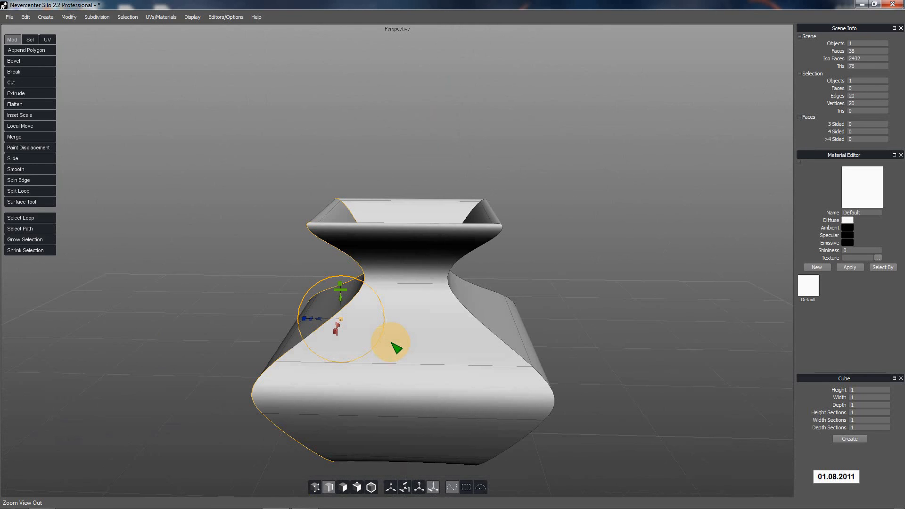
# Step: Undo the corner Break and deselect the stray edges at the outer and inner bottom, keeping the four corner loops selected
pyautogui.hotkey('ctrl', 'z')
pyautogui.hotkey('ctrl', 'z')
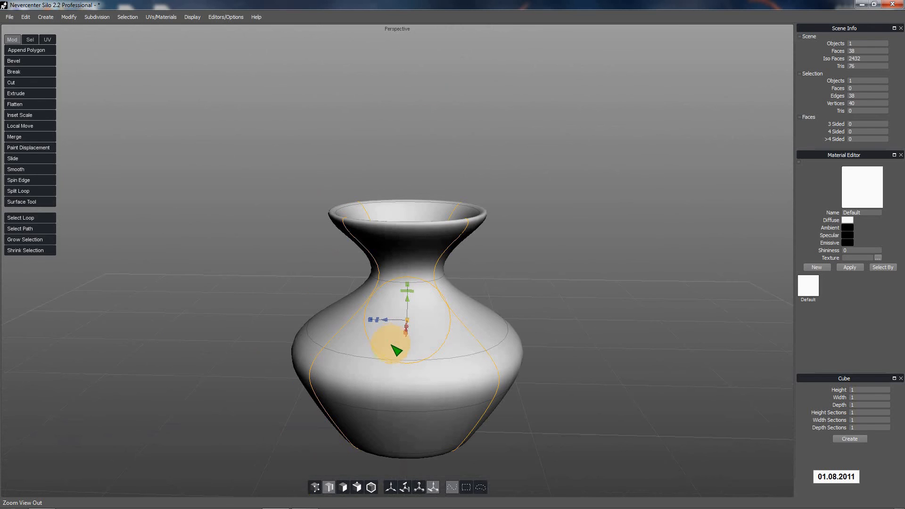
pyautogui.moveTo(423, 358); pyautogui.dragTo(456, 294, button='middle')
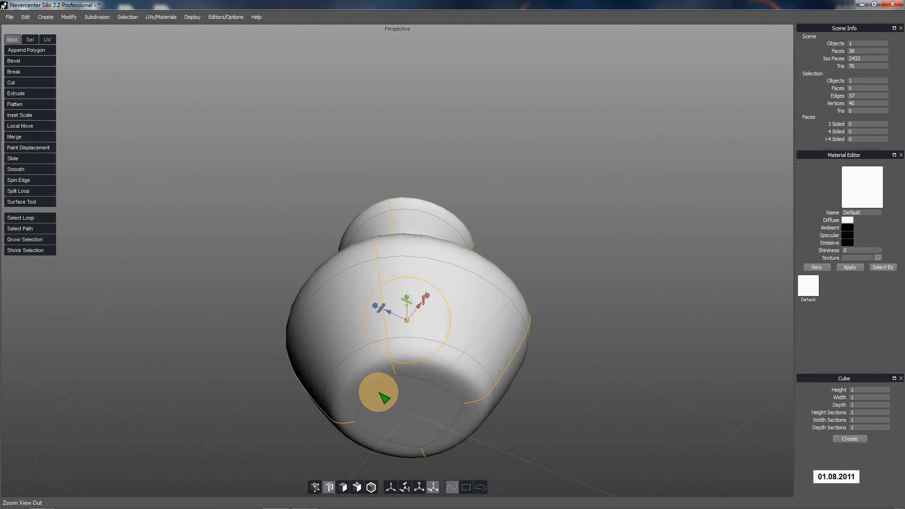
pyautogui.moveTo(384, 398); pyautogui.dragTo(416, 420, button='middle')
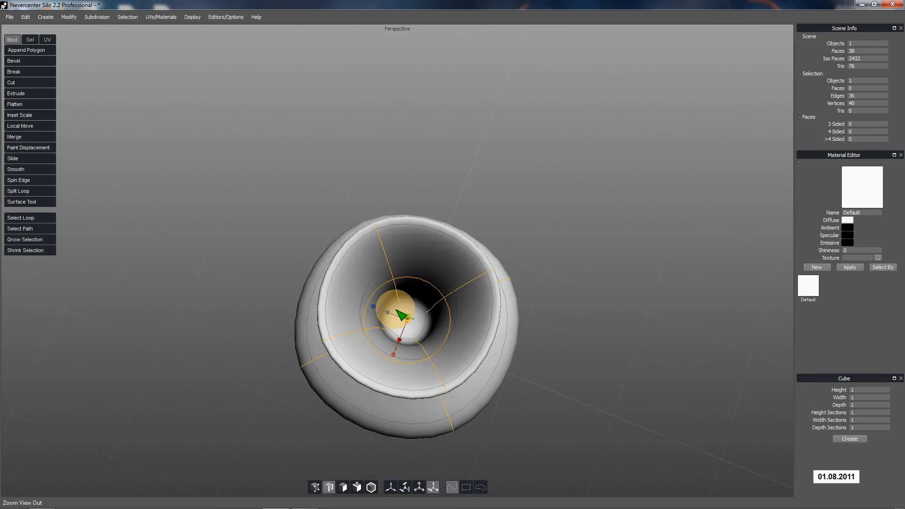
pyautogui.moveTo(383, 376); pyautogui.dragTo(370, 333, button='middle')
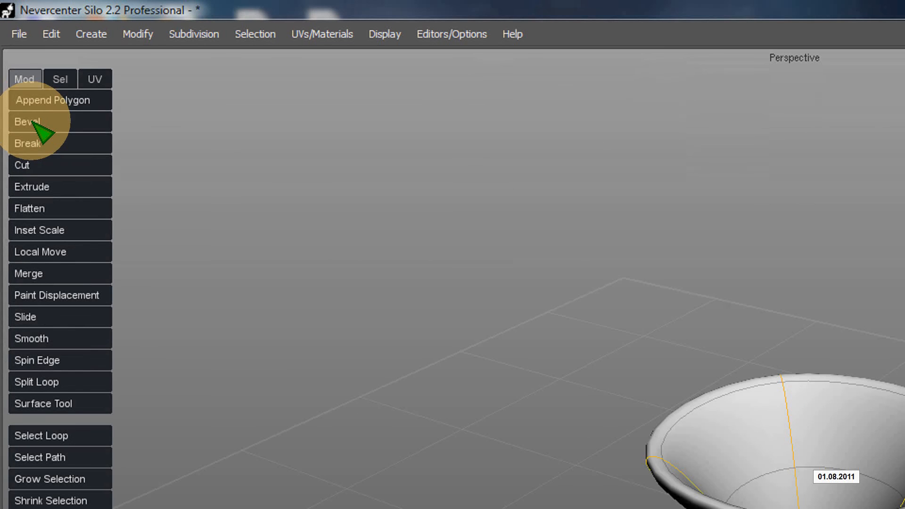
# Step: Bevel the selected vertical edge loops at the four corners into separated pairs to give the vase a rounded square shape
pyautogui.click(34, 124)
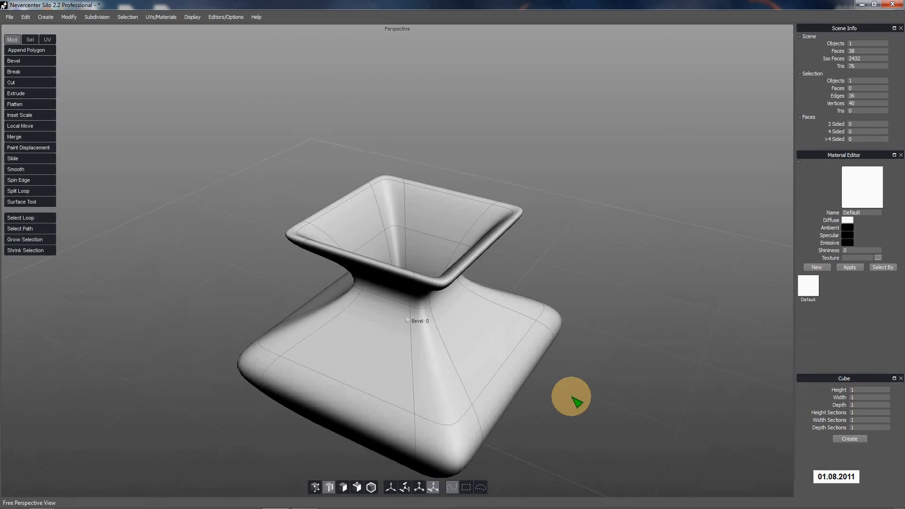
pyautogui.keyDown('alt'); pyautogui.moveTo(601, 367); pyautogui.dragTo(674, 315); pyautogui.keyUp('alt')
pyautogui.keyDown('alt'); pyautogui.moveTo(505, 368); pyautogui.dragTo(453, 335); pyautogui.keyUp('alt')
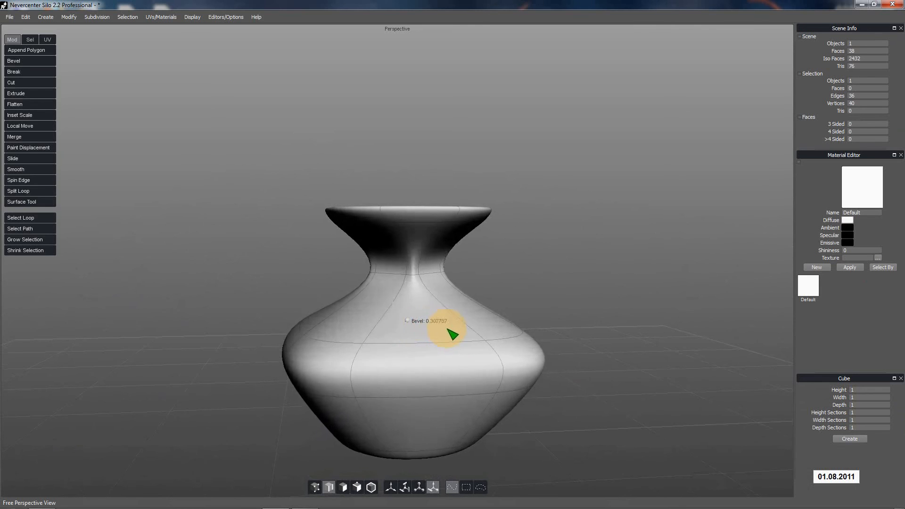
pyautogui.moveTo(524, 353); pyautogui.dragTo(407, 330, button='middle')
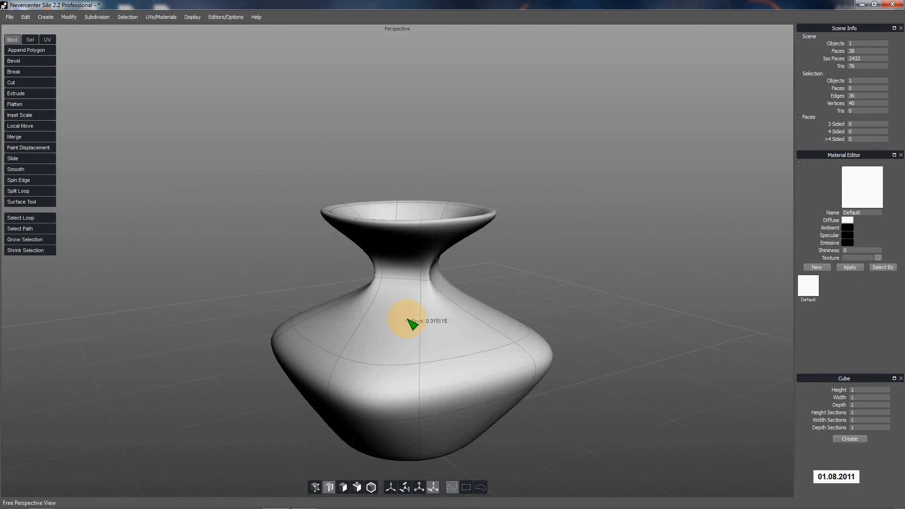
pyautogui.moveTo(423, 326); pyautogui.dragTo(381, 327)
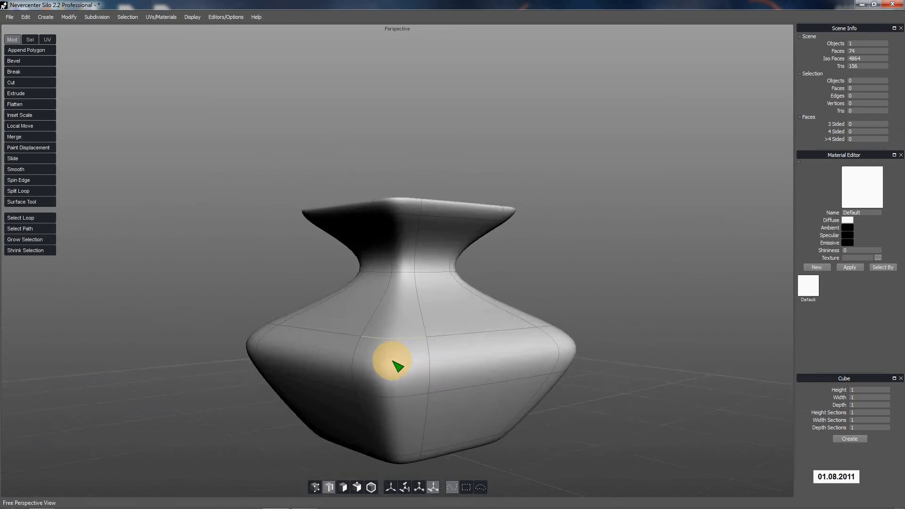
# Step: Raise the face loop around the rim to stretch the neck much taller and select the inner floor face
pyautogui.moveTo(398, 366); pyautogui.dragTo(426, 358, button='middle')
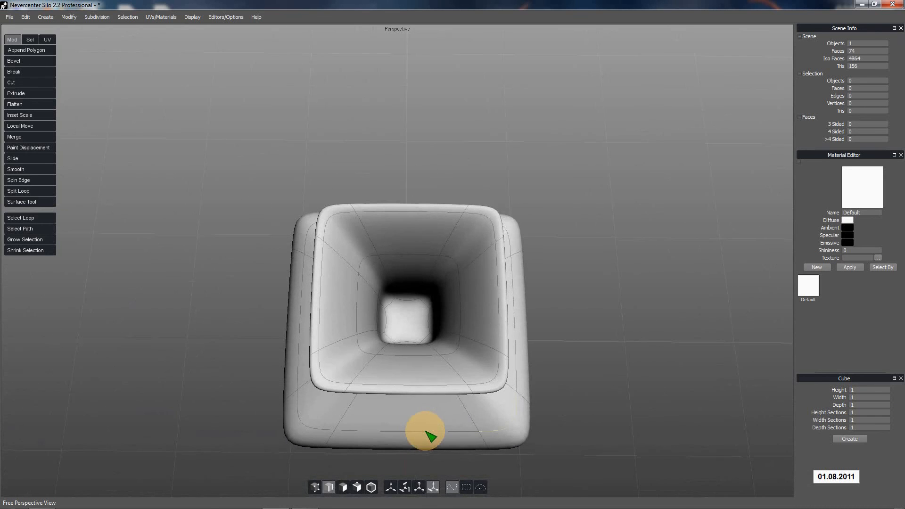
pyautogui.moveTo(430, 433); pyautogui.dragTo(424, 370, button='middle')
pyautogui.scroll(-2, 432, 368)
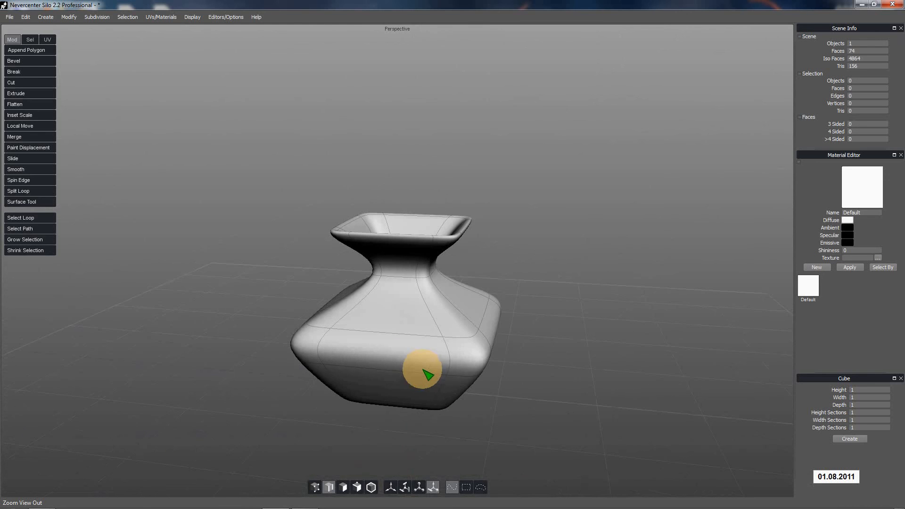
pyautogui.click(343, 487)
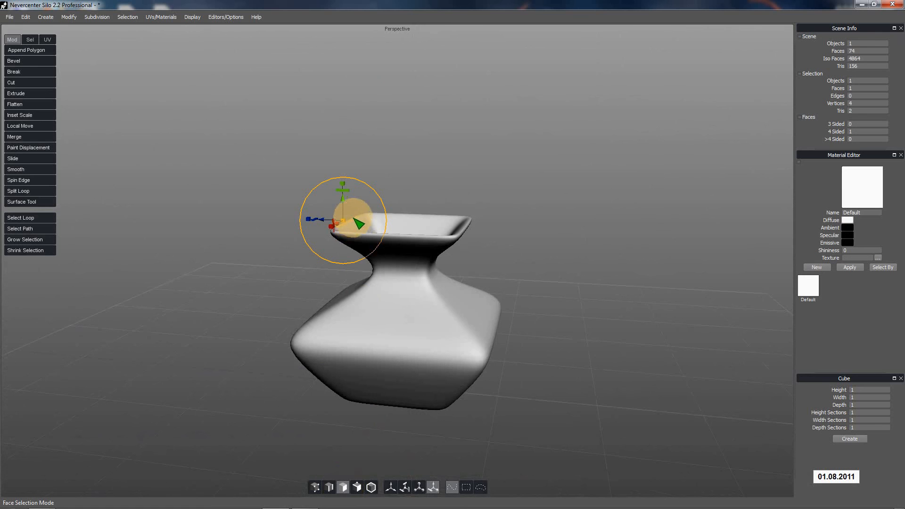
pyautogui.doubleClick(361, 215)
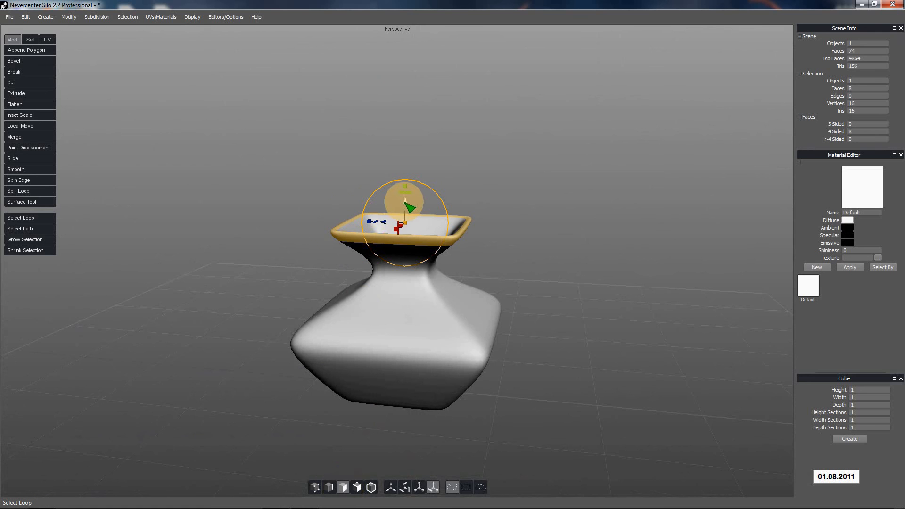
pyautogui.moveTo(412, 195); pyautogui.dragTo(410, 88)
pyautogui.moveTo(430, 210); pyautogui.dragTo(452, 347, button='middle')
pyautogui.click(431, 218)
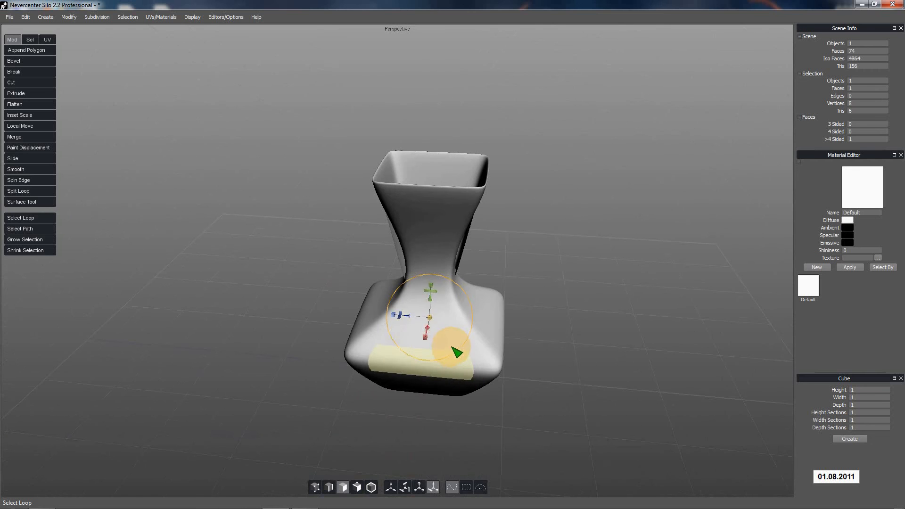
pyautogui.moveTo(434, 298); pyautogui.dragTo(436, 262)
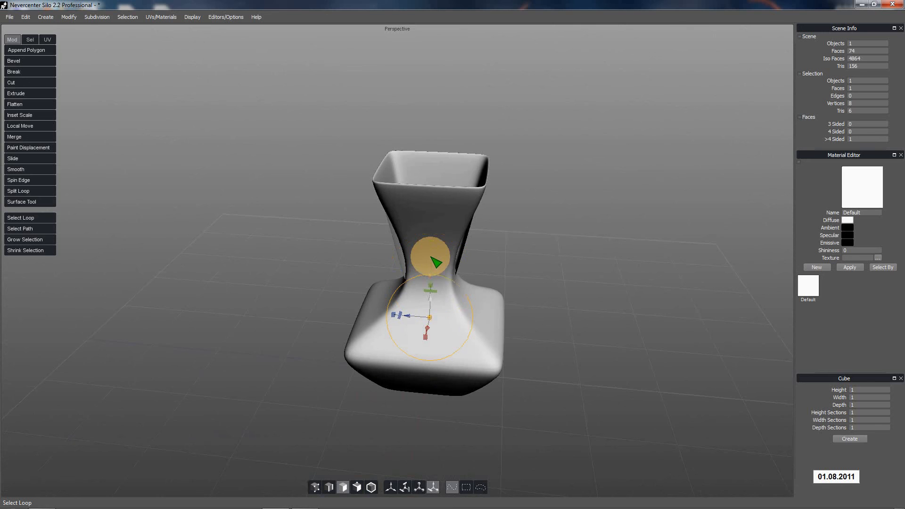
pyautogui.moveTo(481, 265)
pyautogui.mouseDown(button='middle')
pyautogui.moveTo(481, 299)
pyautogui.moveTo(462, 319)
pyautogui.moveTo(499, 254)
pyautogui.moveTo(486, 298)
pyautogui.moveTo(460, 309)
pyautogui.moveTo(485, 272)
pyautogui.mouseUp(button='middle')
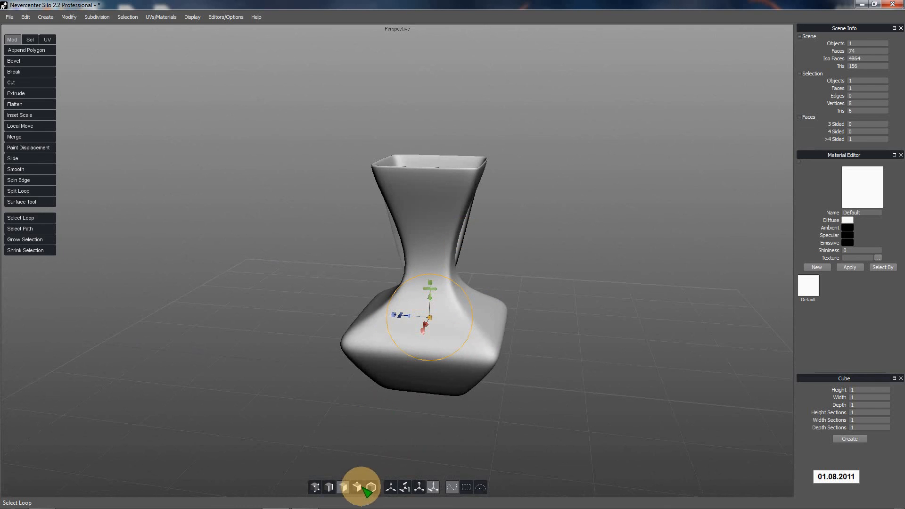
# Step: Select the inner and outer edge loops at the narrowest part of the neck and raise them together
pyautogui.click(329, 487)
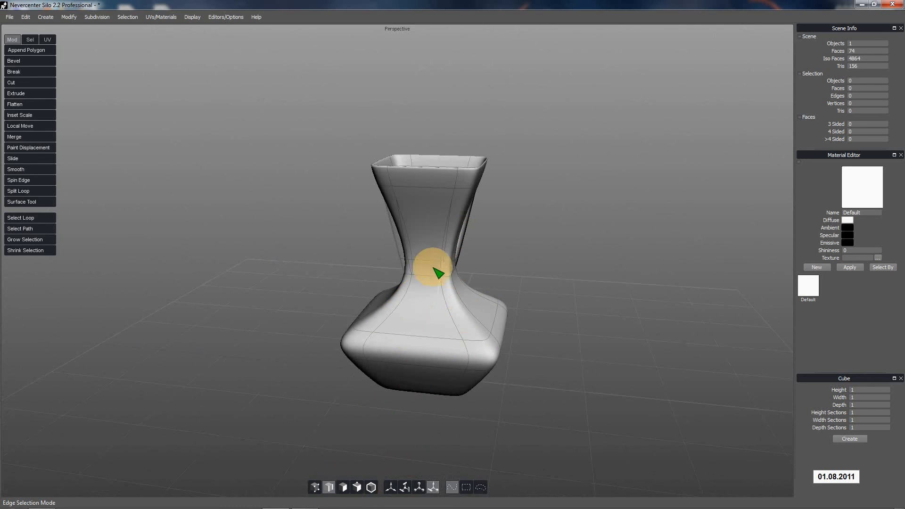
pyautogui.moveTo(465, 278); pyautogui.dragTo(451, 323, button='middle')
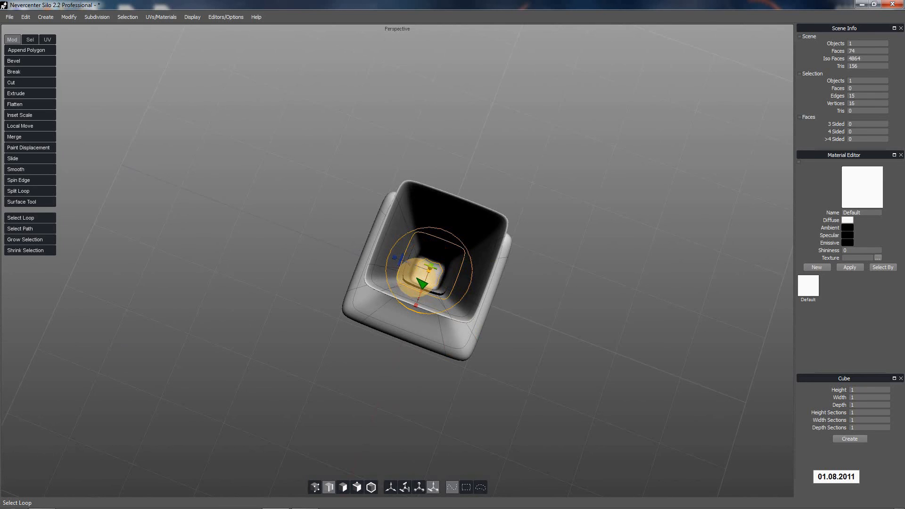
pyautogui.moveTo(442, 348); pyautogui.dragTo(452, 271, button='middle')
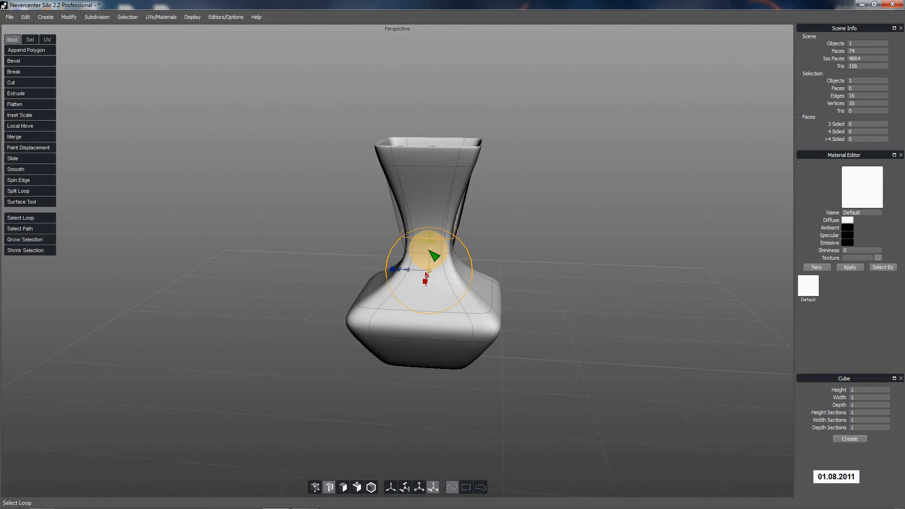
pyautogui.moveTo(430, 245); pyautogui.dragTo(430, 232)
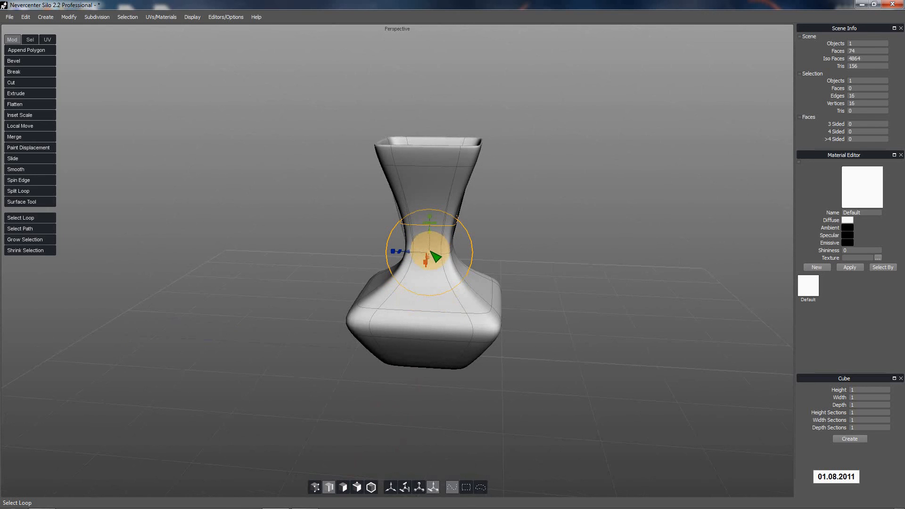
# Step: Select the outer edge loop just below the rim and scale it inward to narrow the mouth
pyautogui.keyDown('alt'); pyautogui.moveTo(419, 254); pyautogui.dragTo(532, 291); pyautogui.keyUp('alt')
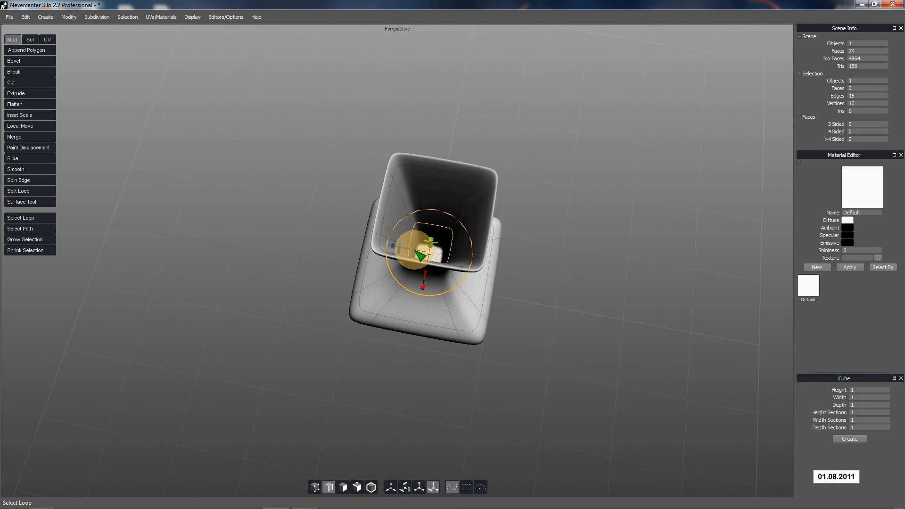
pyautogui.keyDown('alt'); pyautogui.moveTo(454, 299); pyautogui.dragTo(462, 246); pyautogui.keyUp('alt')
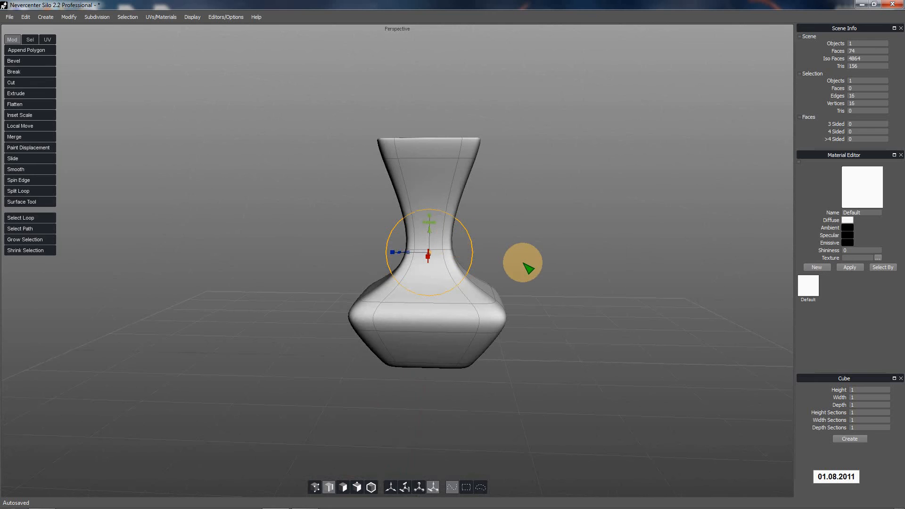
pyautogui.doubleClick(430, 157)
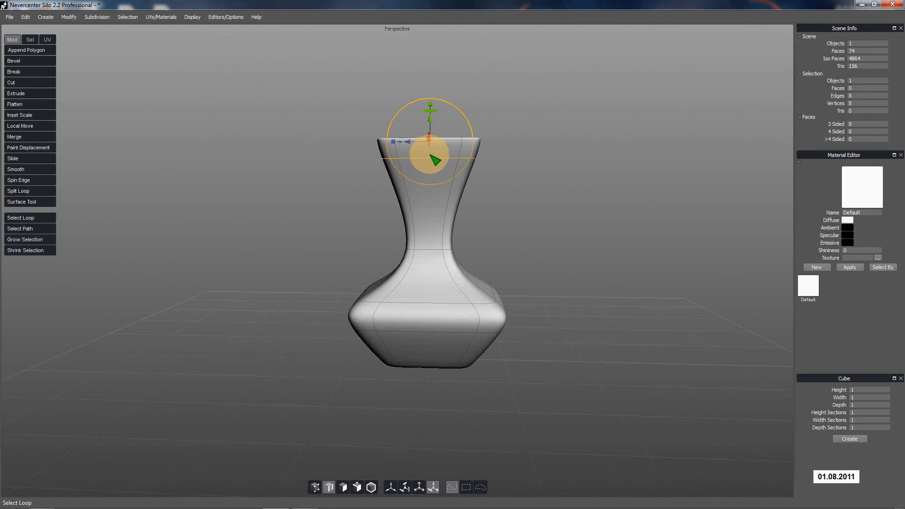
pyautogui.moveTo(433, 144); pyautogui.dragTo(408, 147)
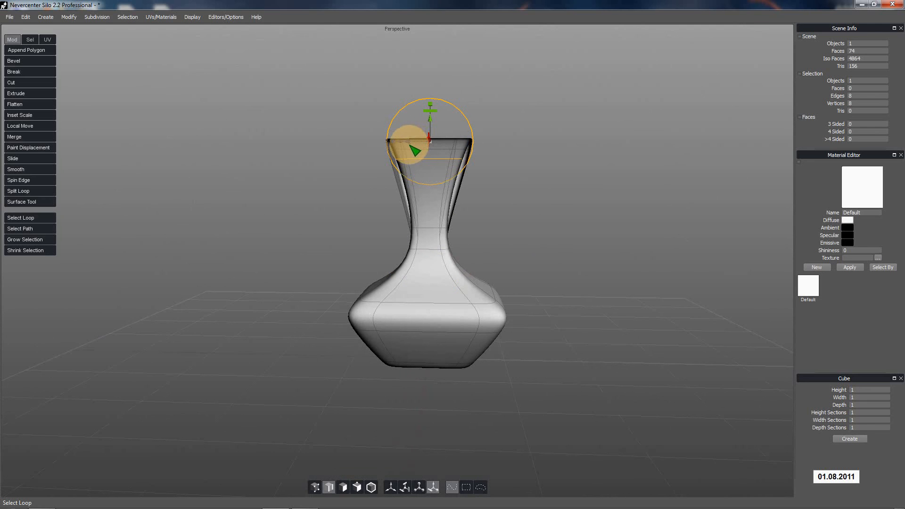
# Step: Scale the inner wall's edge loops at the neck and below the rim inward until they lie inside the outer wall
pyautogui.doubleClick(429, 232)
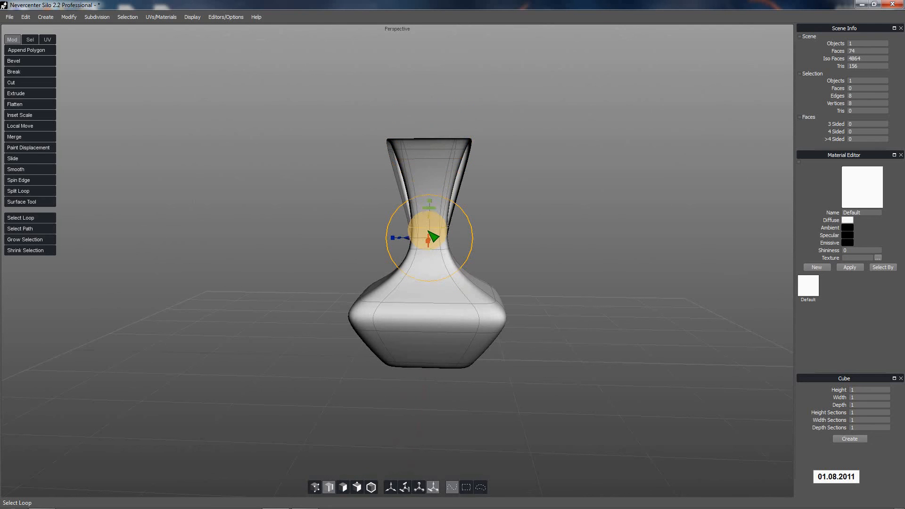
pyautogui.moveTo(430, 238); pyautogui.dragTo(414, 236)
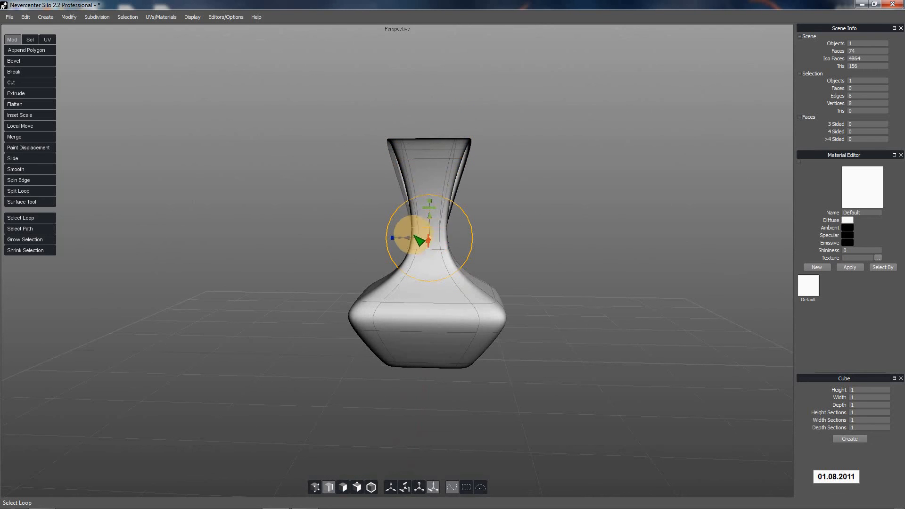
pyautogui.doubleClick(424, 161)
pyautogui.moveTo(434, 133); pyautogui.dragTo(411, 135)
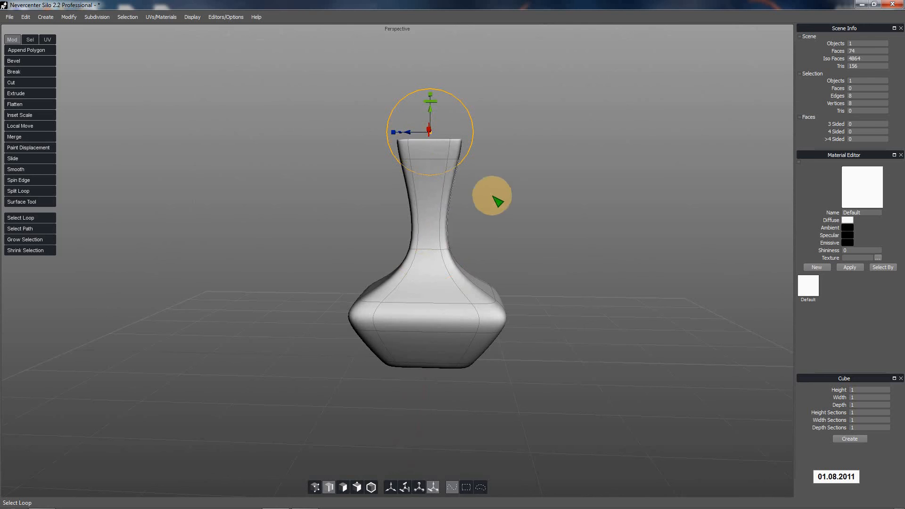
# Step: Scale the edge loop just below the rim outward and raise it to flare the vase's mouth
pyautogui.moveTo(491, 196); pyautogui.dragTo(477, 229, button='middle')
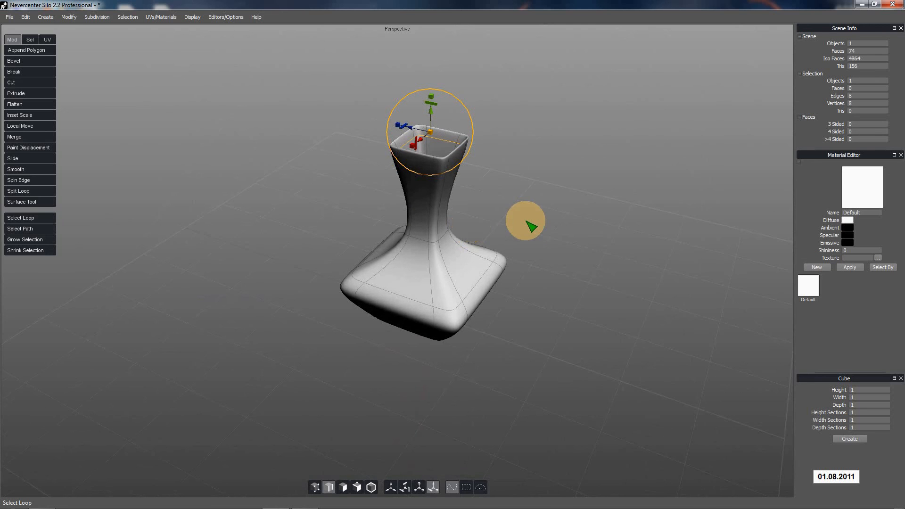
pyautogui.scroll(5, 523, 222)
pyautogui.moveTo(516, 416); pyautogui.dragTo(432, 240, button='middle')
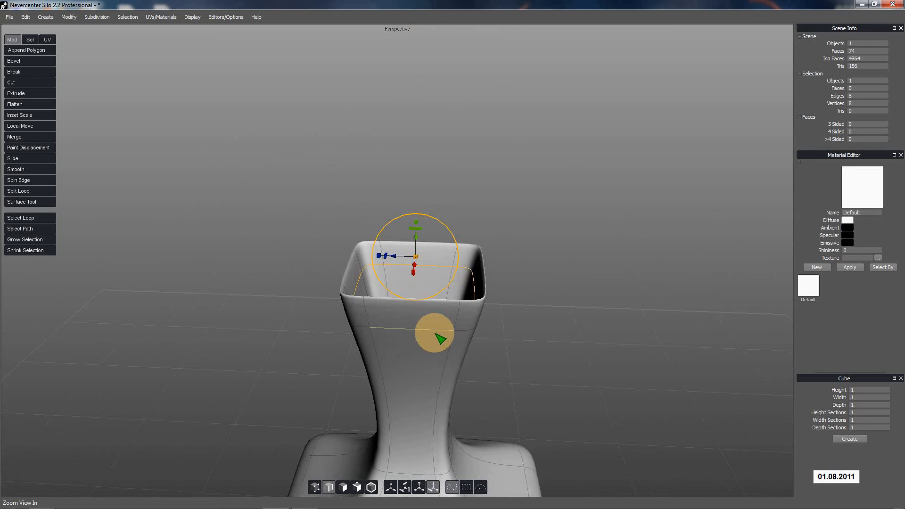
pyautogui.moveTo(423, 267); pyautogui.dragTo(439, 273)
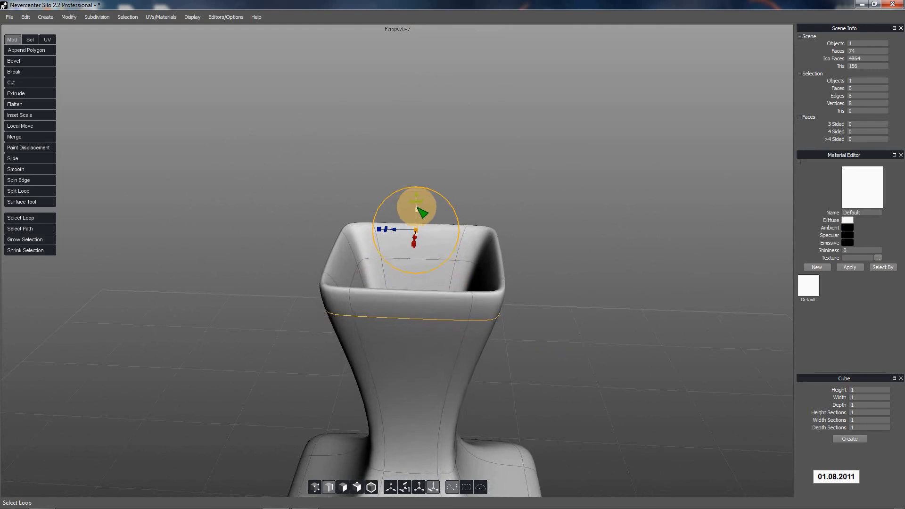
pyautogui.moveTo(416, 194); pyautogui.dragTo(456, 208)
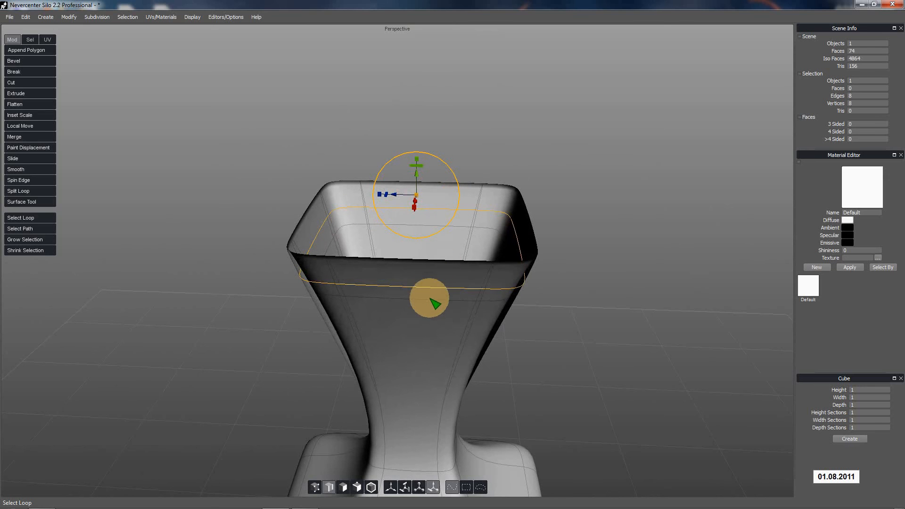
# Step: Select the lower edge loop beneath the rim and scale it outward to match the flared mouth
pyautogui.click(370, 232)
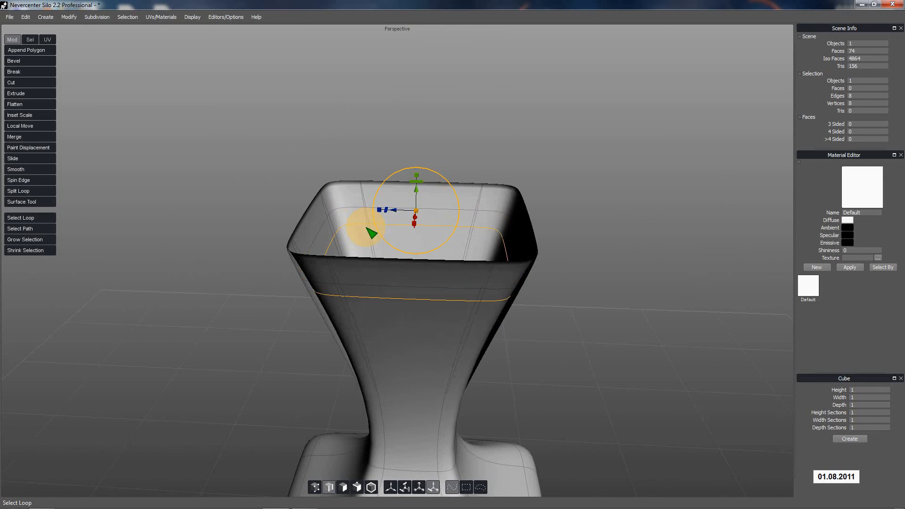
pyautogui.moveTo(423, 216); pyautogui.dragTo(439, 218)
pyautogui.scroll(-5, 476, 320)
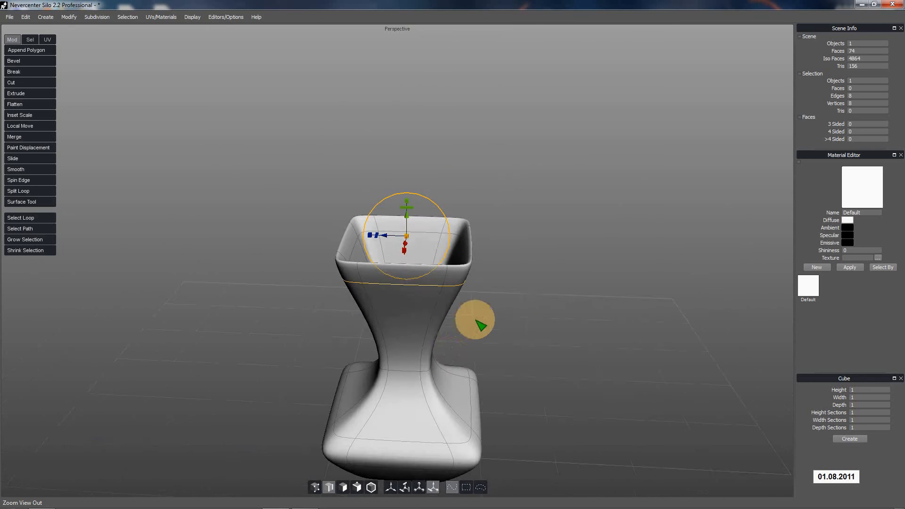
# Step: Select the outer neck's face loop between the mouth and the narrowest part and cut it with a horizontal edge loop
pyautogui.click(343, 487)
pyautogui.click(388, 315)
pyautogui.doubleClick(372, 291)
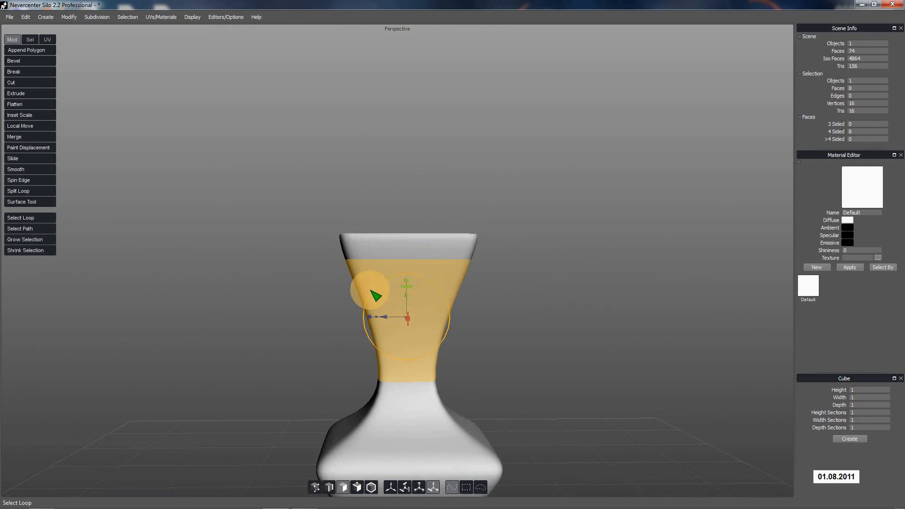
pyautogui.press('x')
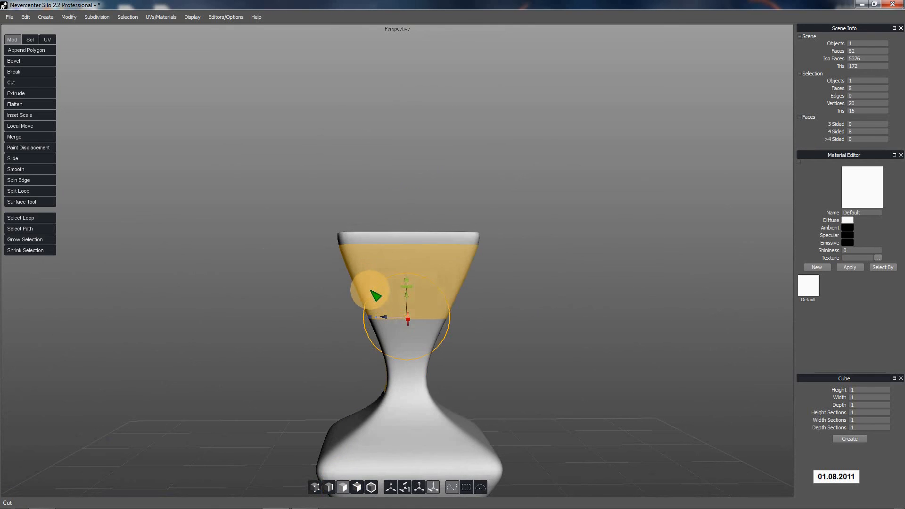
# Step: Select the new edge loop on the outer neck and raise it toward the mouth to curve the flare
pyautogui.click(328, 488)
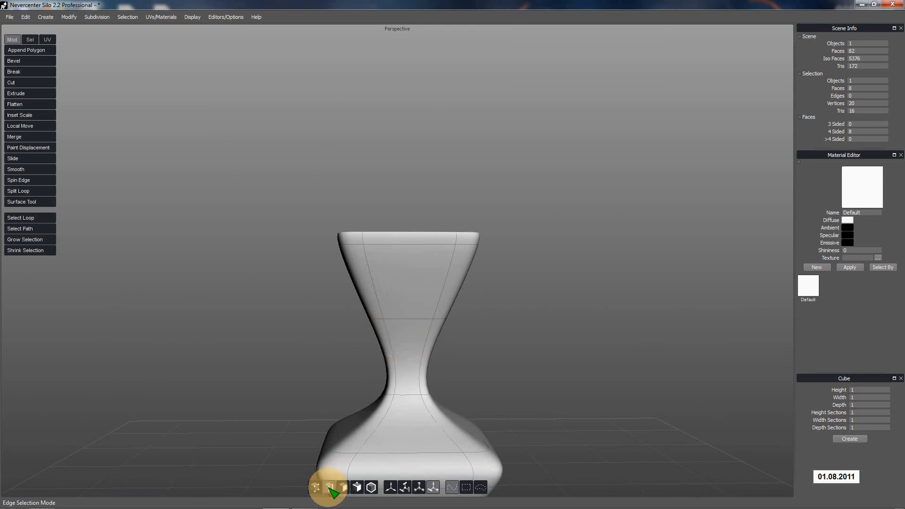
pyautogui.doubleClick(414, 318)
pyautogui.moveTo(409, 301); pyautogui.dragTo(409, 275)
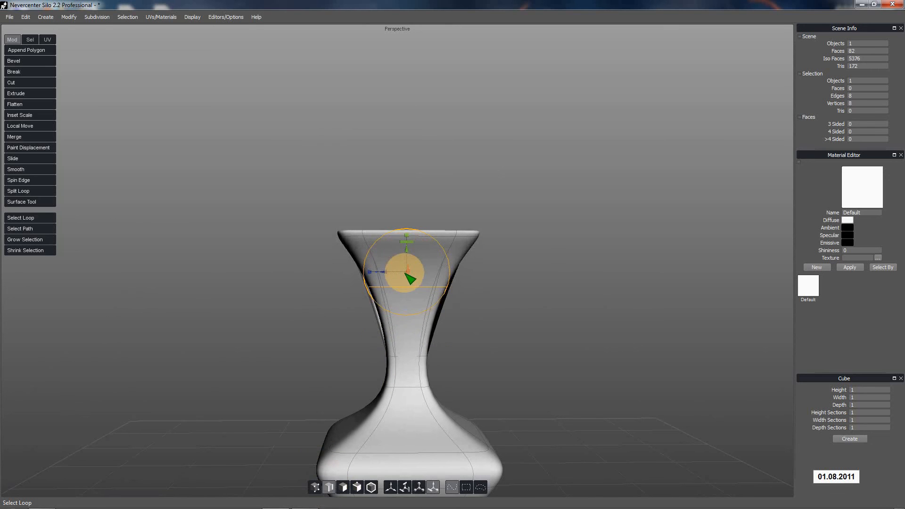
# Step: Tuck the inner wall's neck loop inside the outer wall and slightly rescale the added outer loop below the mouth
pyautogui.doubleClick(408, 382)
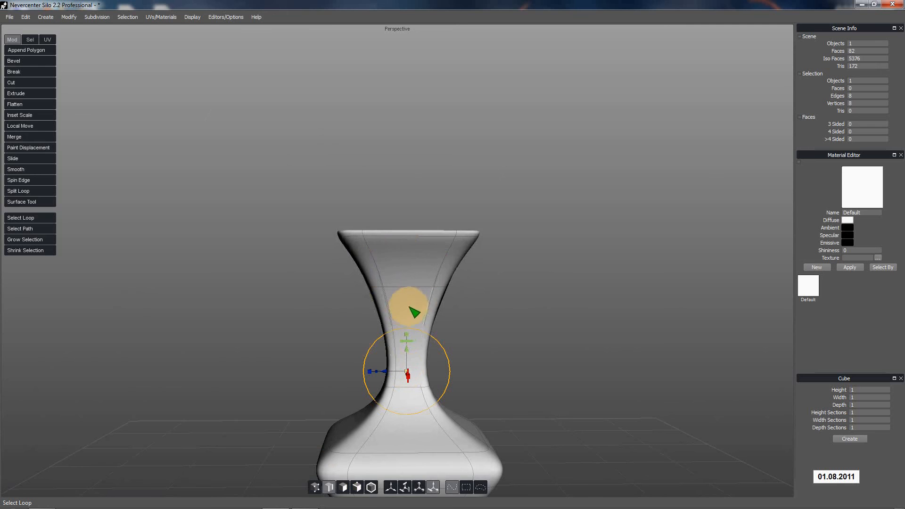
pyautogui.moveTo(406, 304); pyautogui.dragTo(395, 372, button='middle')
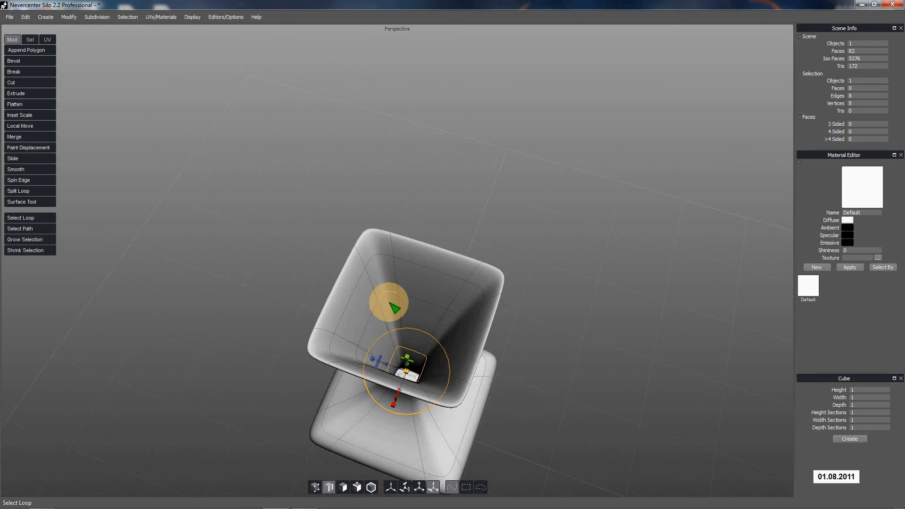
pyautogui.moveTo(391, 304); pyautogui.dragTo(426, 331, button='middle')
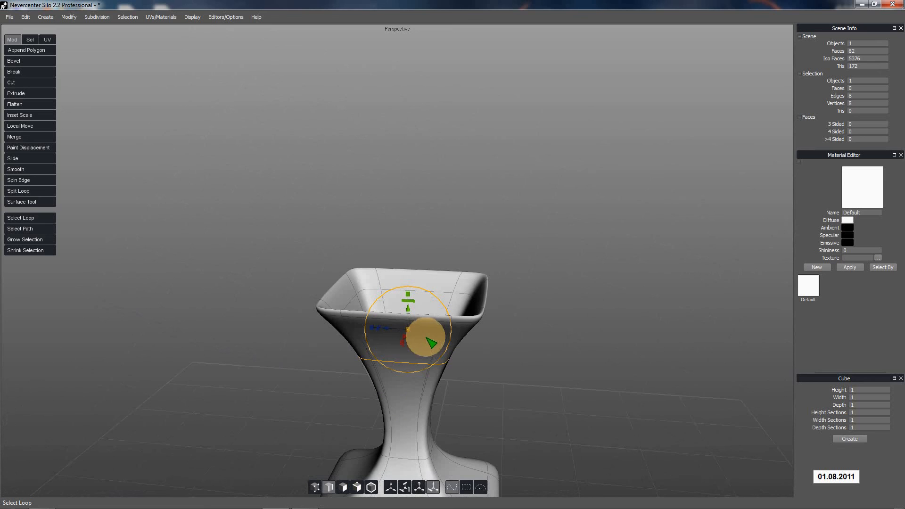
pyautogui.moveTo(410, 330); pyautogui.dragTo(410, 330)
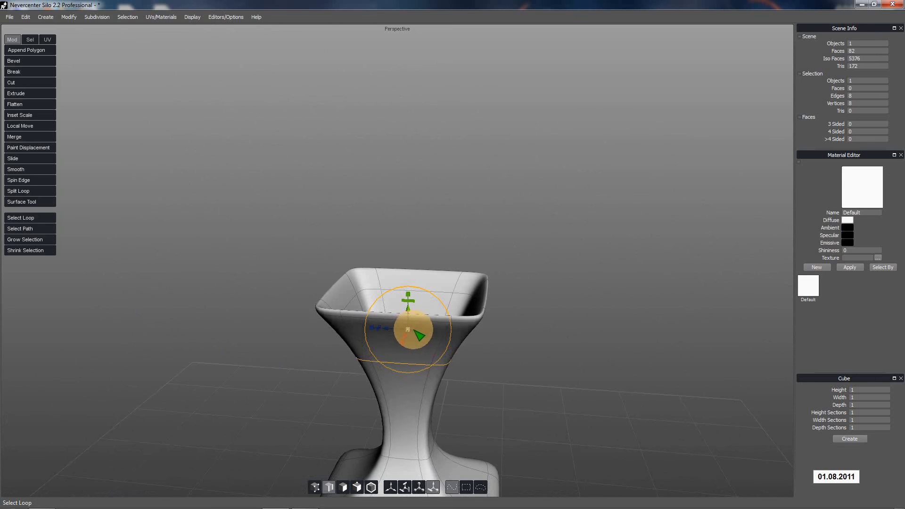
# Step: Cut the inner neck's face loop with a horizontal edge loop and scale that loop inward to follow the neck
pyautogui.moveTo(432, 333); pyautogui.dragTo(429, 379, button='middle')
pyautogui.click(344, 487)
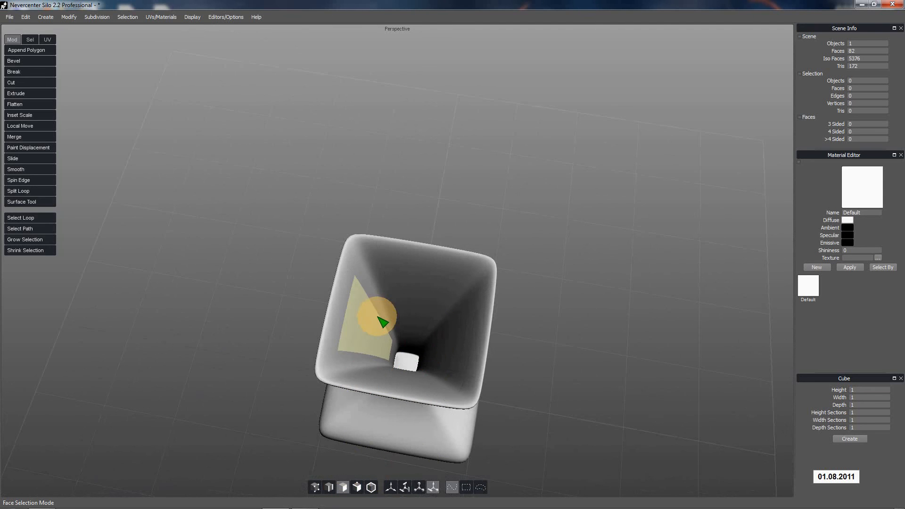
pyautogui.doubleClick(383, 323)
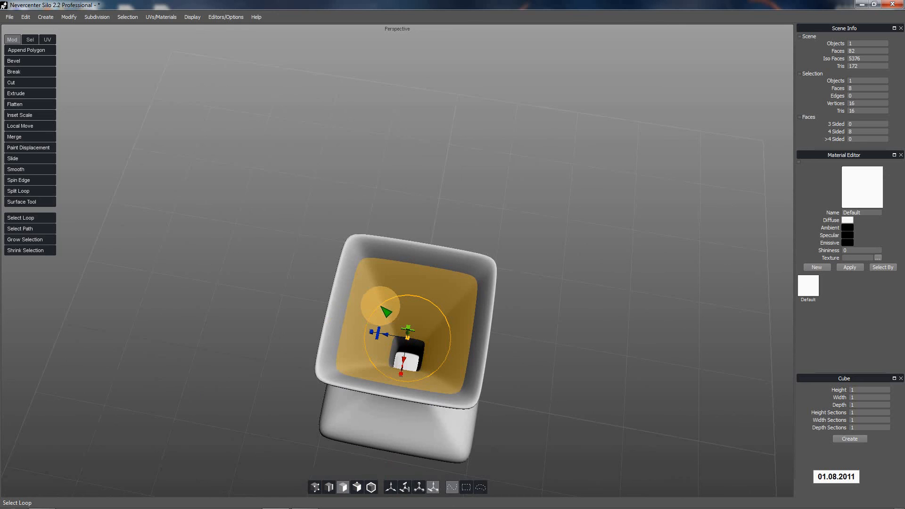
pyautogui.press('x')
pyautogui.click(331, 487)
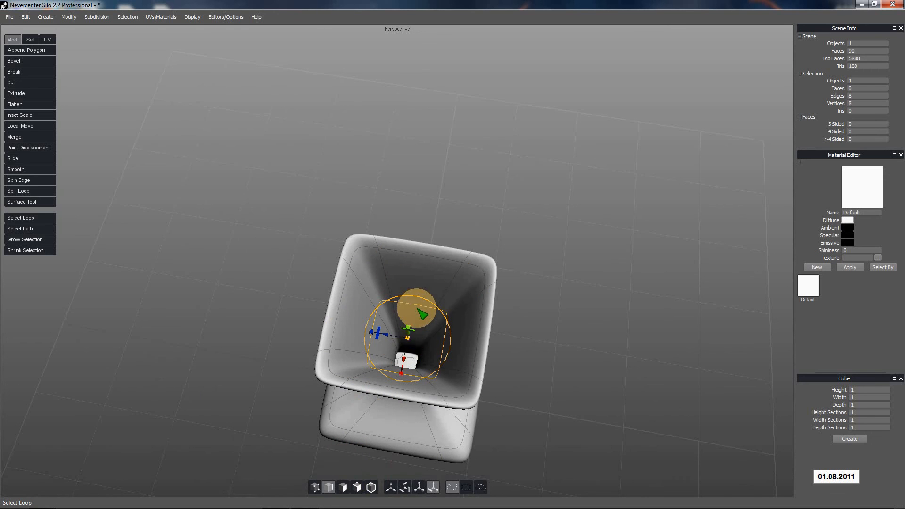
pyautogui.moveTo(406, 337); pyautogui.dragTo(399, 337)
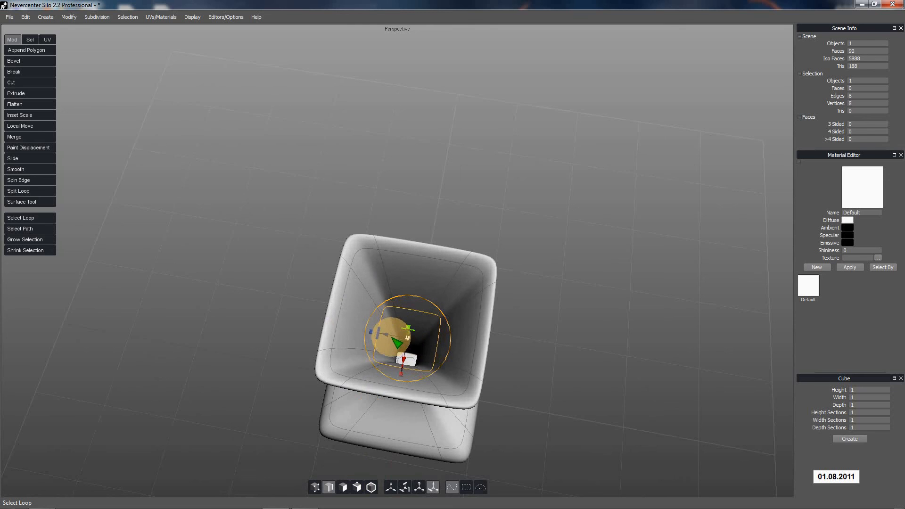
# Step: Clear the edge selection and select the vertical face loop running down the front of the vase from mouth to base
pyautogui.moveTo(419, 380); pyautogui.dragTo(427, 316, button='middle')
pyautogui.click(561, 370)
pyautogui.scroll(-5, 529, 367)
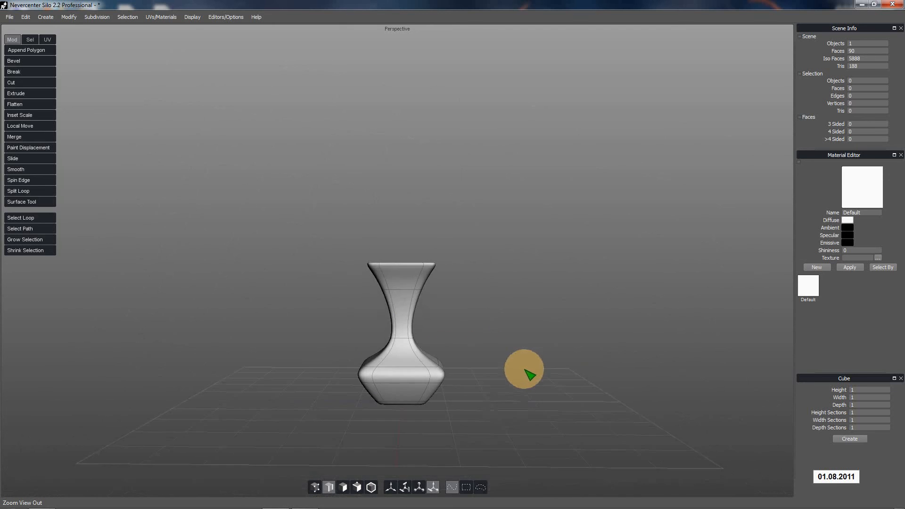
pyautogui.scroll(4, 498, 394)
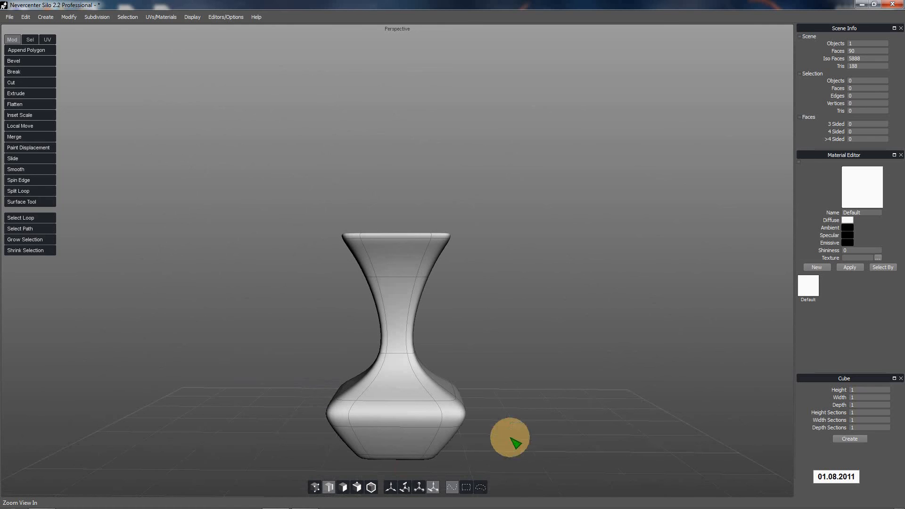
pyautogui.click(344, 487)
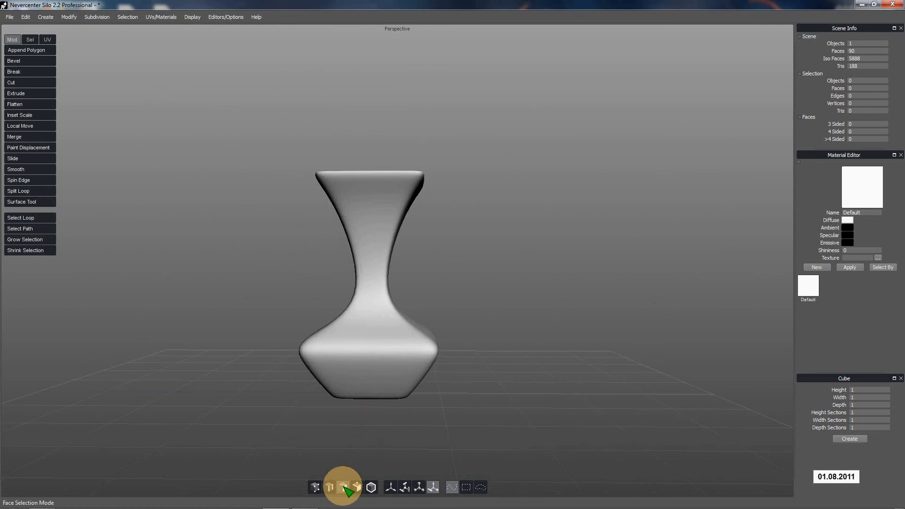
pyautogui.moveTo(497, 419); pyautogui.dragTo(519, 391, button='middle')
pyautogui.scroll(8, 460, 323)
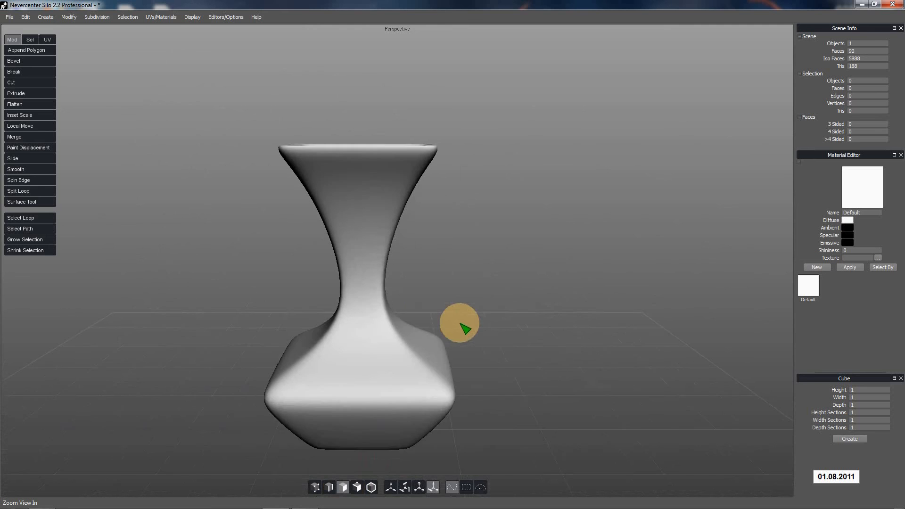
pyautogui.scroll(-3, 452, 358)
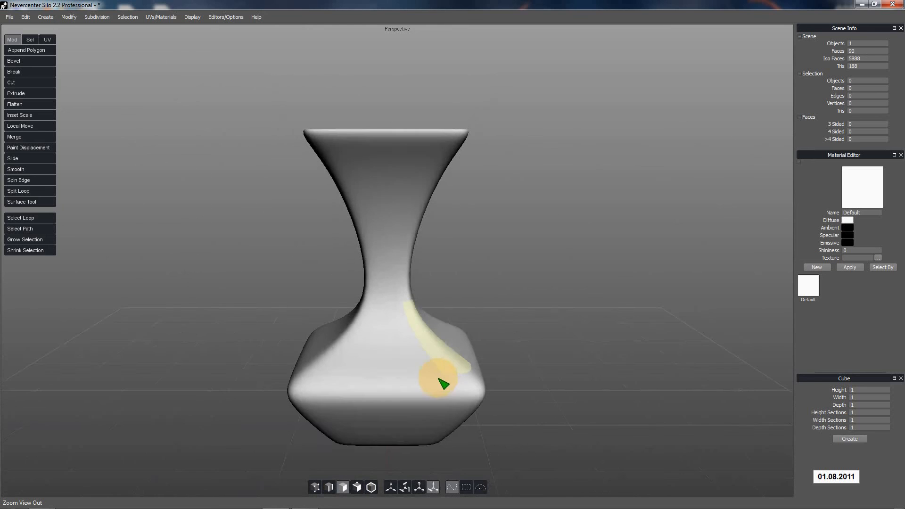
pyautogui.click(381, 404)
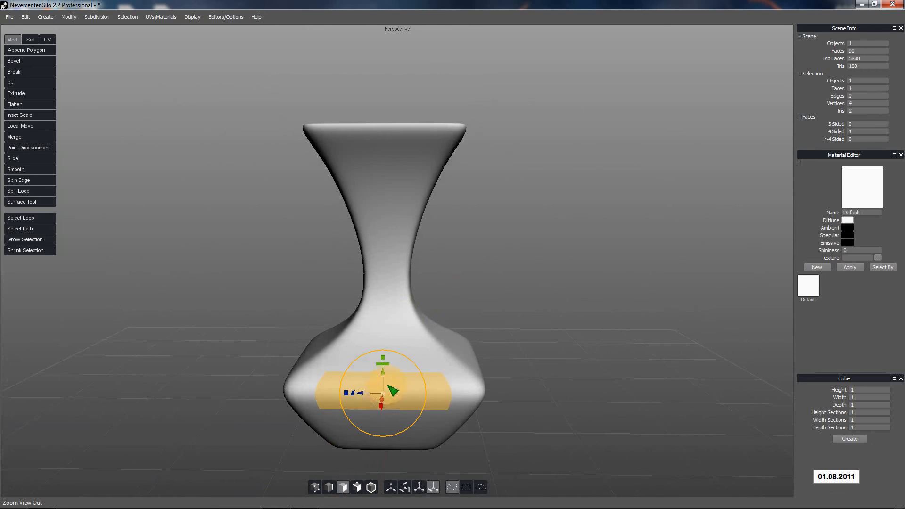
pyautogui.doubleClick(400, 364)
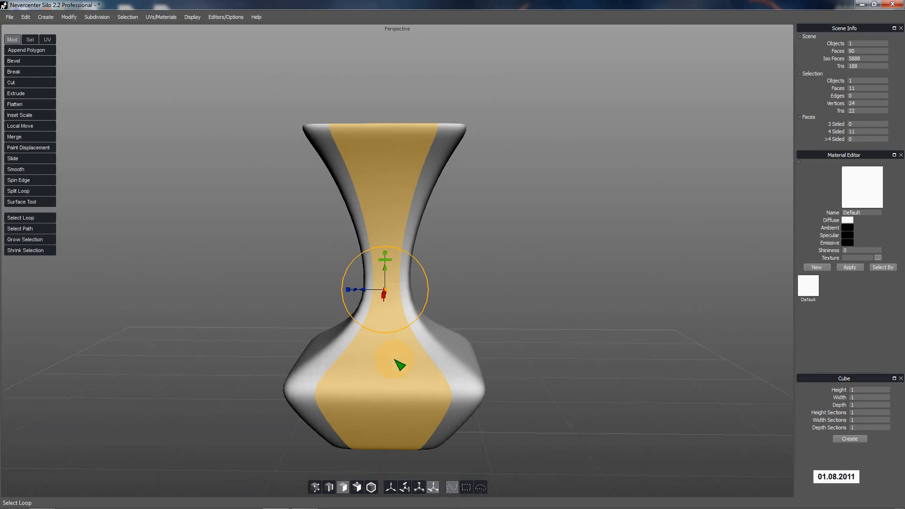